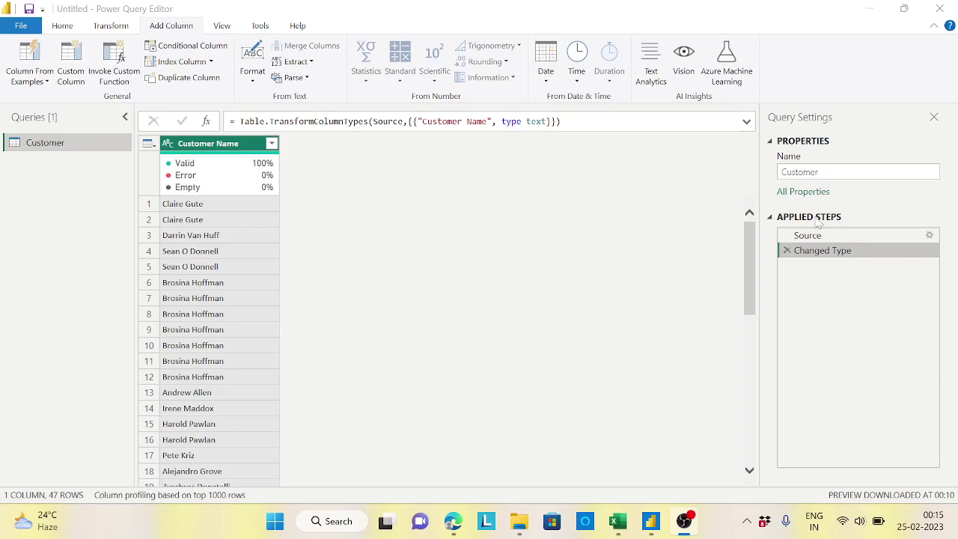
Bring Power Query Editor forward, then open and cancel Group By on the Home tab
{"action": "mouse_move", "coordinate": [650, 517]}
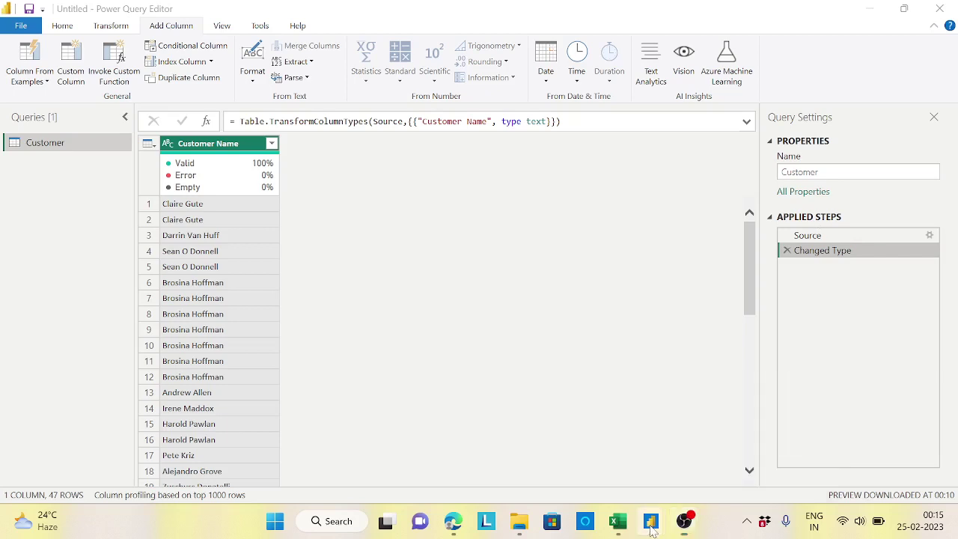
{"action": "left_click", "coordinate": [704, 444]}
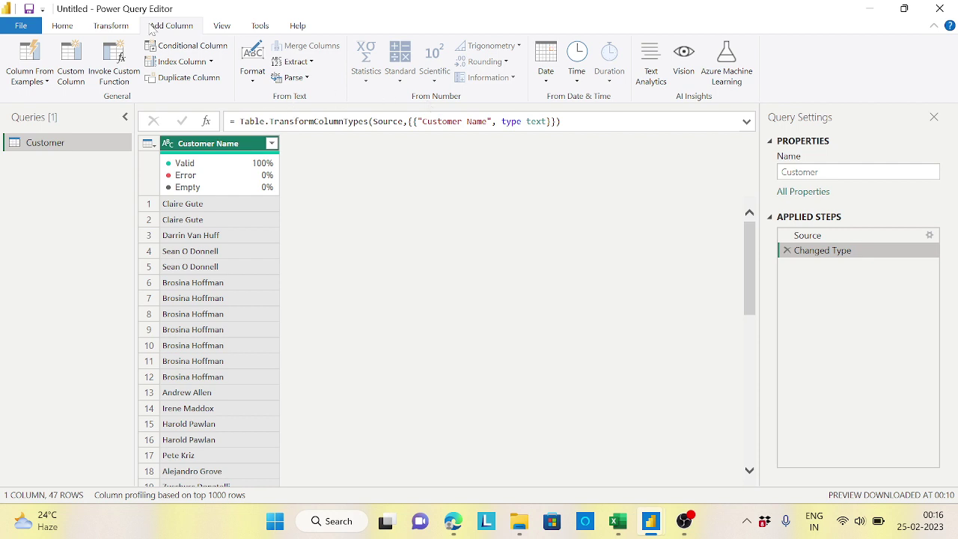
{"action": "left_click", "coordinate": [63, 25]}
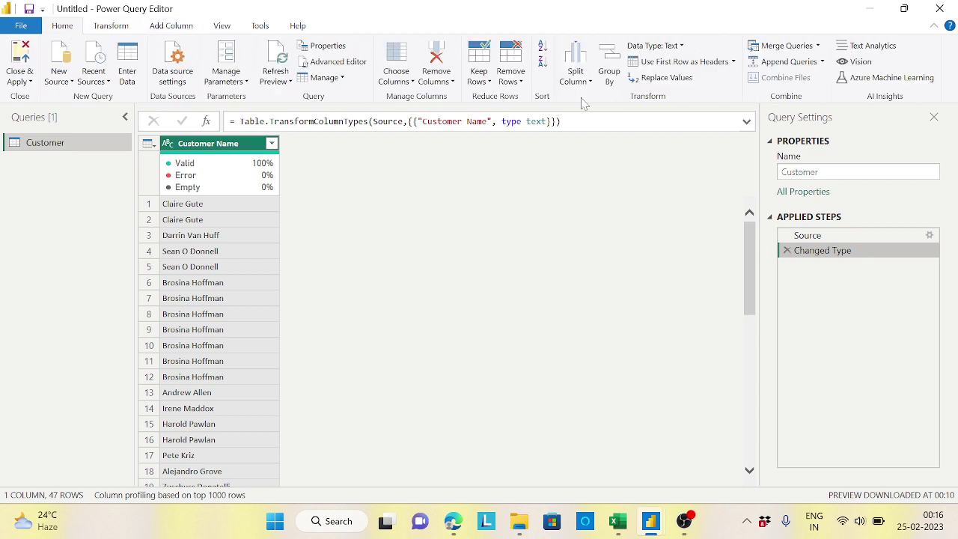
{"action": "left_click", "coordinate": [608, 71]}
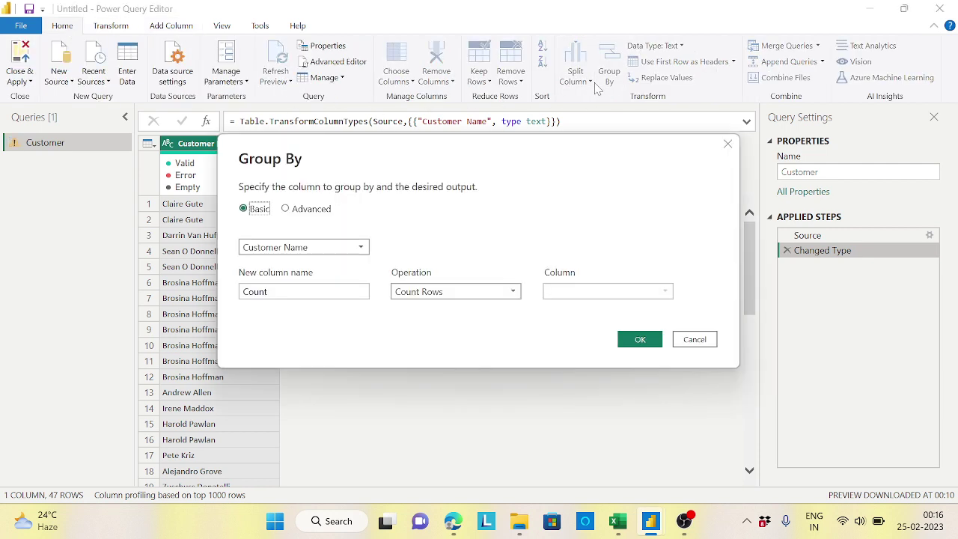
{"action": "left_click", "coordinate": [695, 340]}
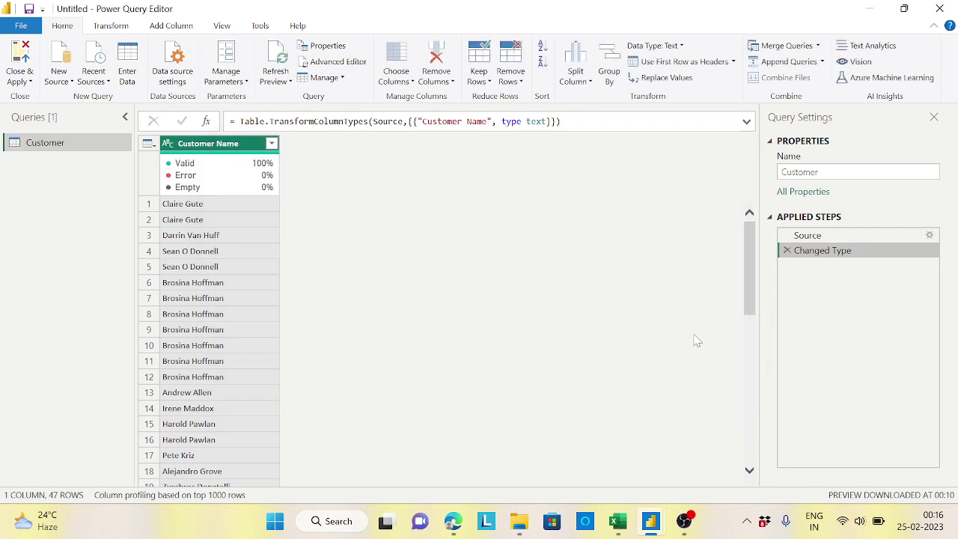
Split Customer Name at each space delimiter with Quote Character set to None
{"action": "left_click", "coordinate": [576, 73]}
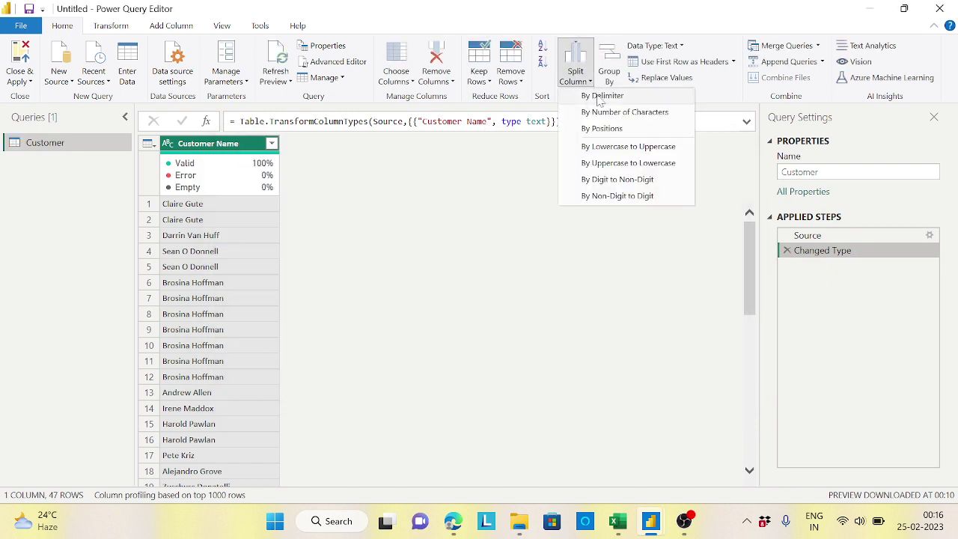
{"action": "left_click", "coordinate": [595, 95]}
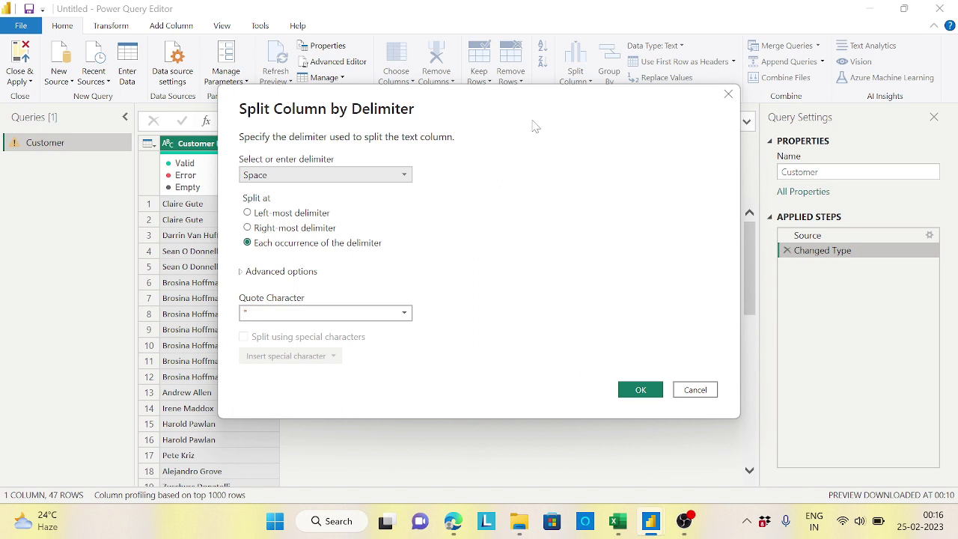
{"action": "left_click_drag", "start_coordinate": [535, 126], "coordinate": [666, 93]}
{"action": "left_click", "coordinate": [535, 282]}
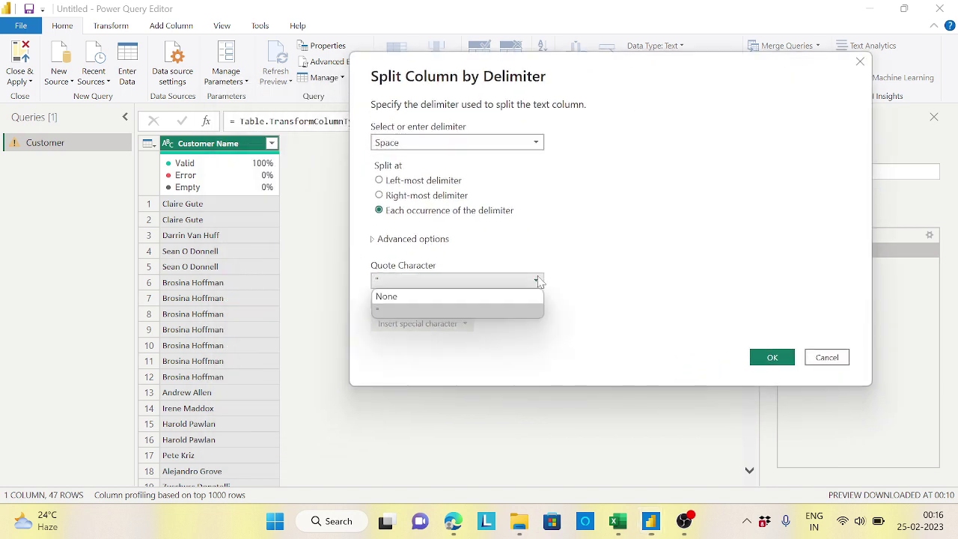
{"action": "left_click", "coordinate": [440, 298]}
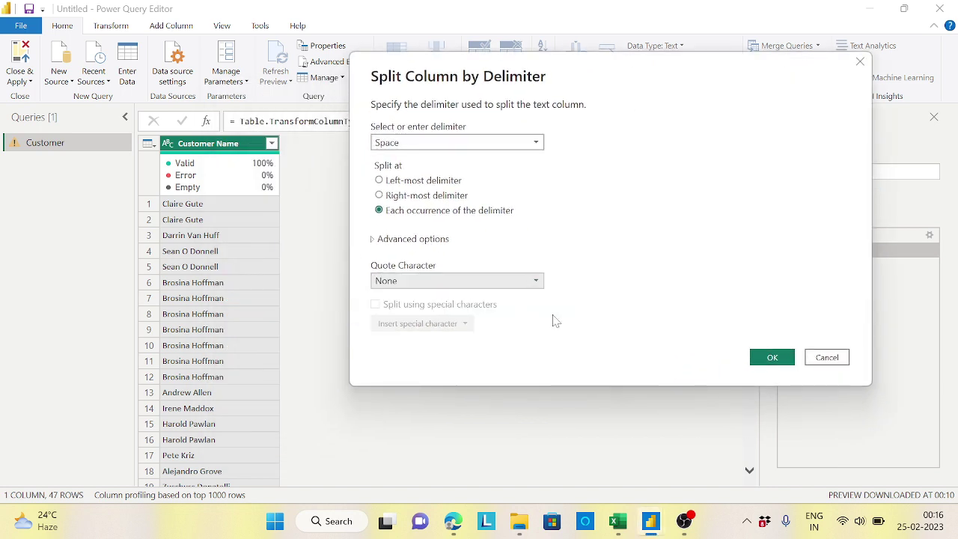
{"action": "left_click", "coordinate": [775, 362]}
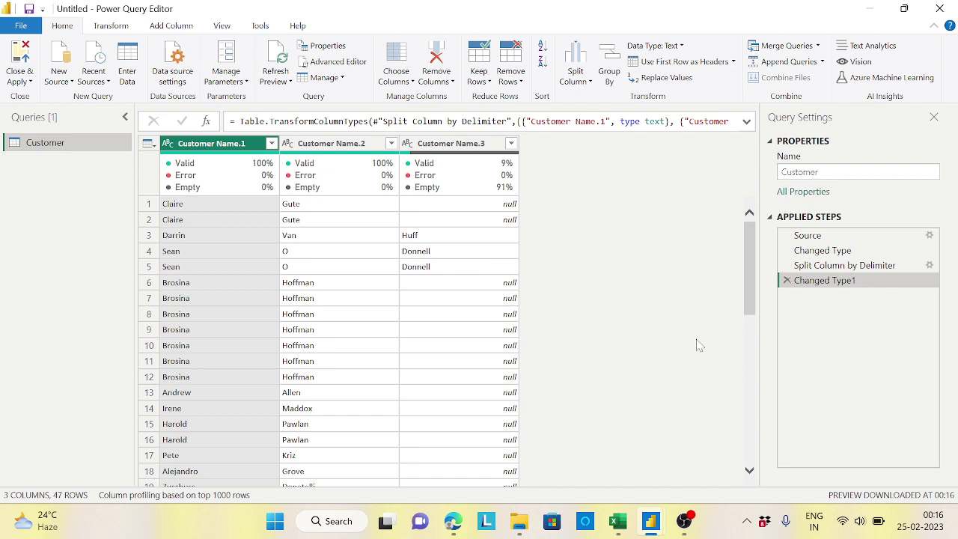
Delete the Changed Type1 and Split Column by Delimiter applied steps
{"action": "left_click", "coordinate": [787, 280]}
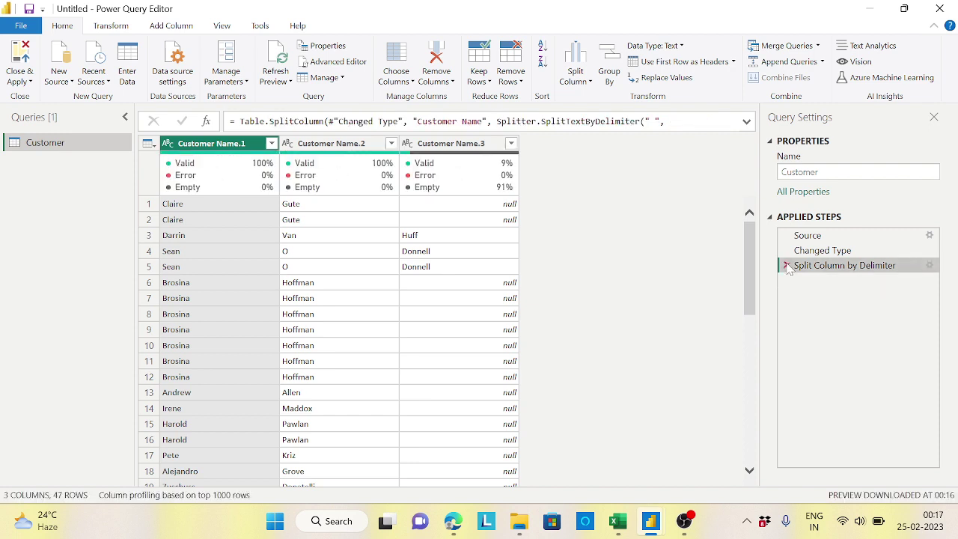
{"action": "left_click", "coordinate": [787, 265]}
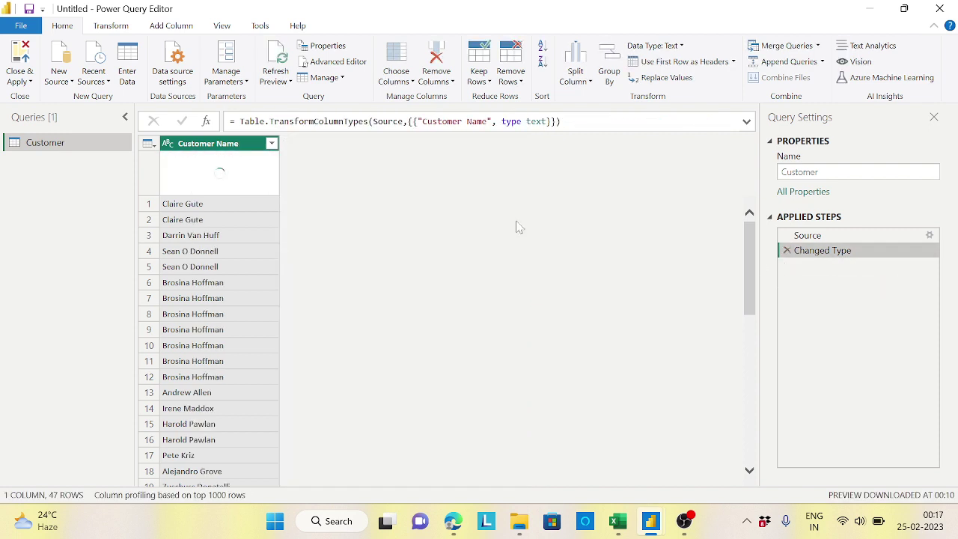
{"action": "left_click", "coordinate": [171, 26]}
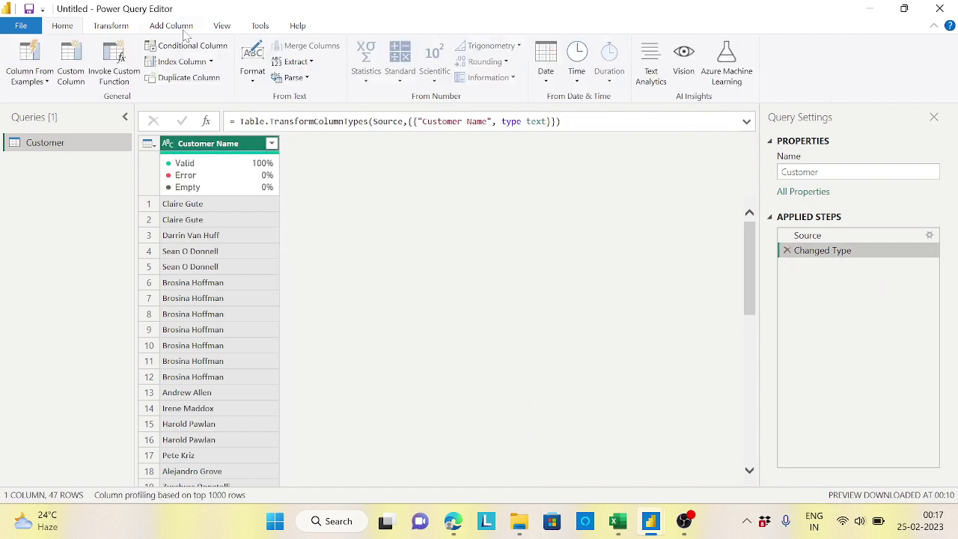
Extract the text before a space delimiter into a new first-name column
{"action": "left_click", "coordinate": [311, 64]}
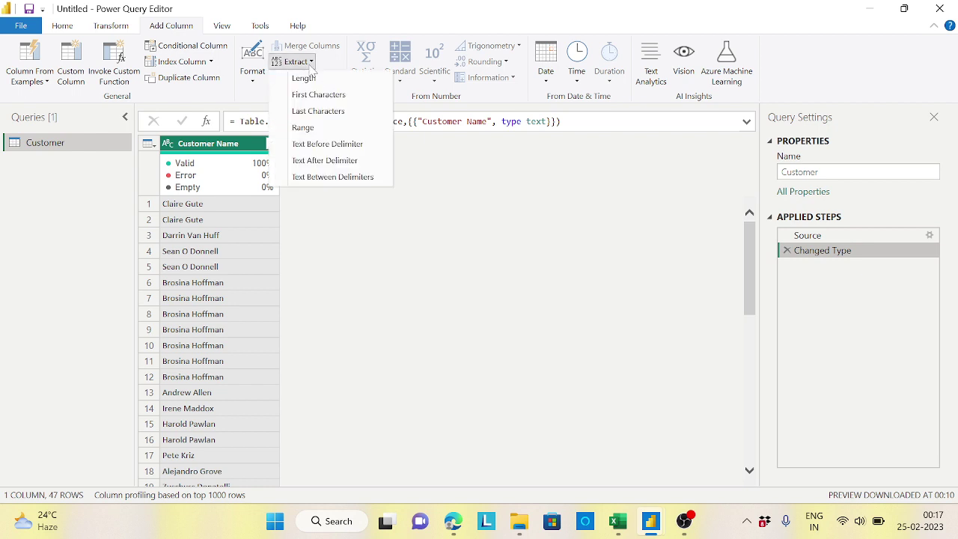
{"action": "left_click", "coordinate": [332, 146]}
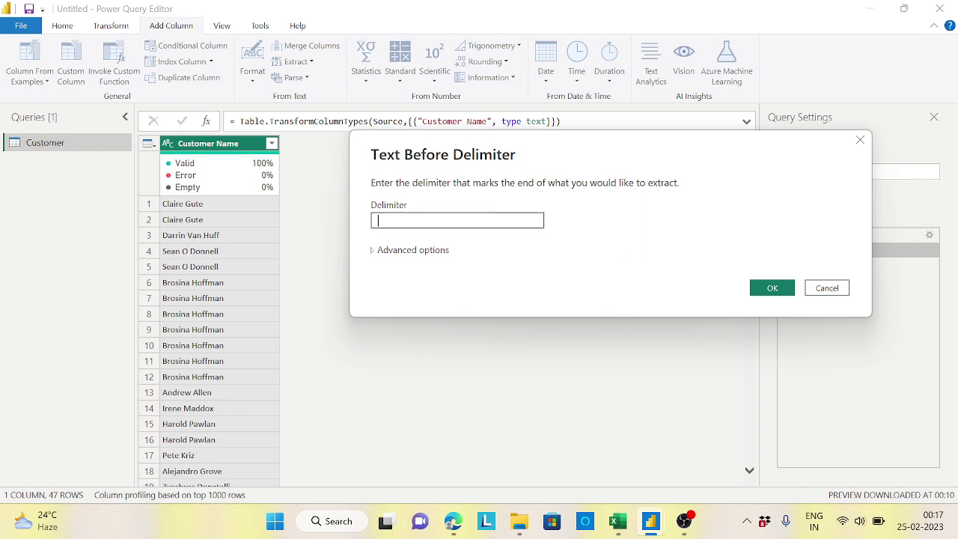
{"action": "left_click", "coordinate": [776, 288]}
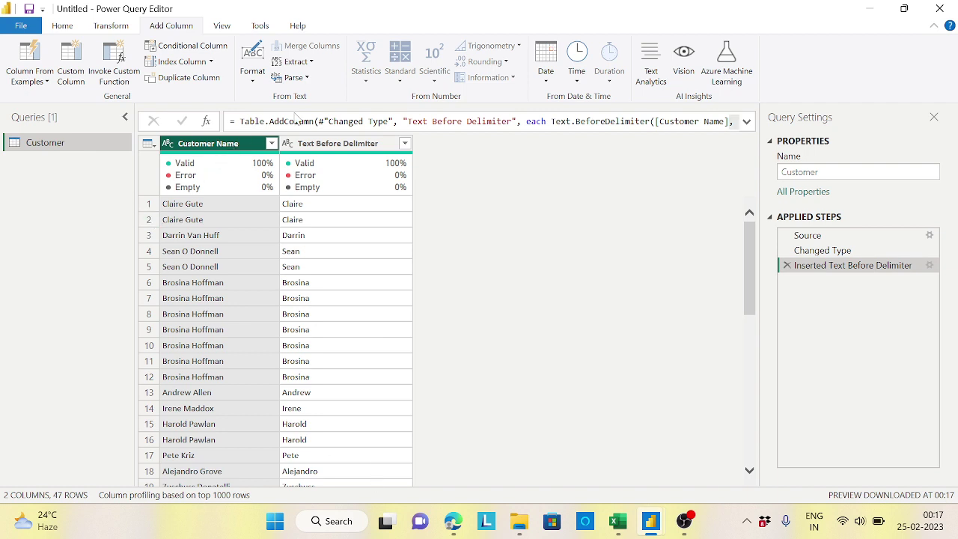
Extract text after a space delimiter, scanning from the end of the input, as the last name
{"action": "left_click", "coordinate": [312, 62]}
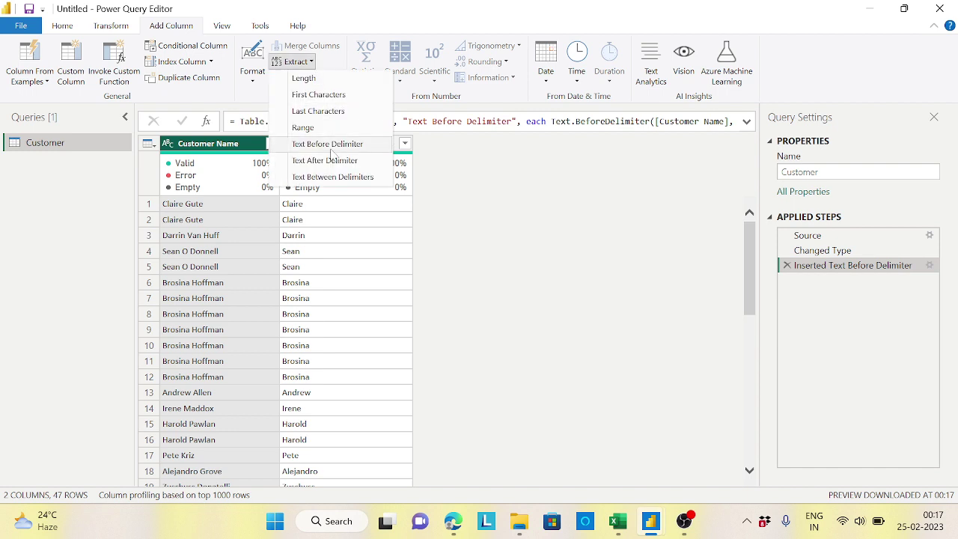
{"action": "left_click", "coordinate": [352, 161]}
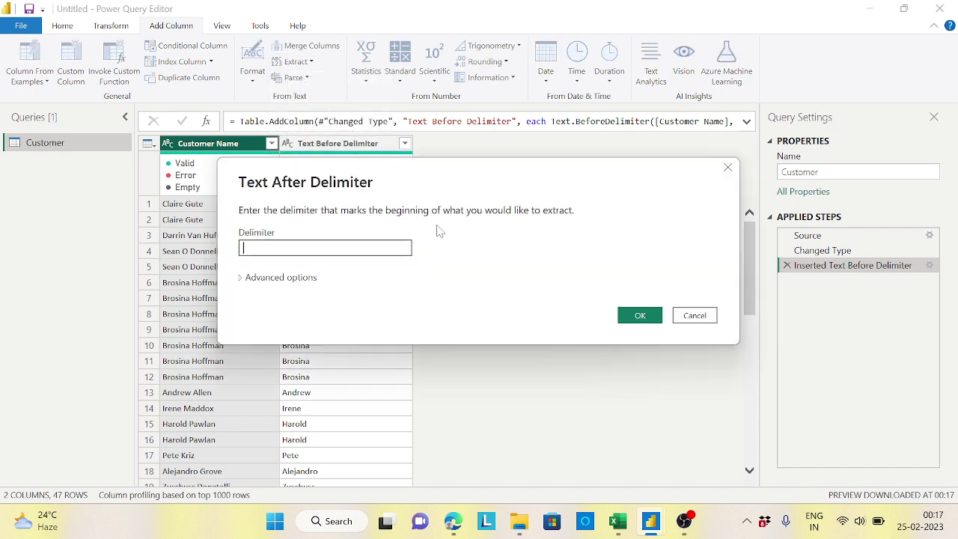
{"action": "left_click_drag", "start_coordinate": [434, 173], "coordinate": [565, 182]}
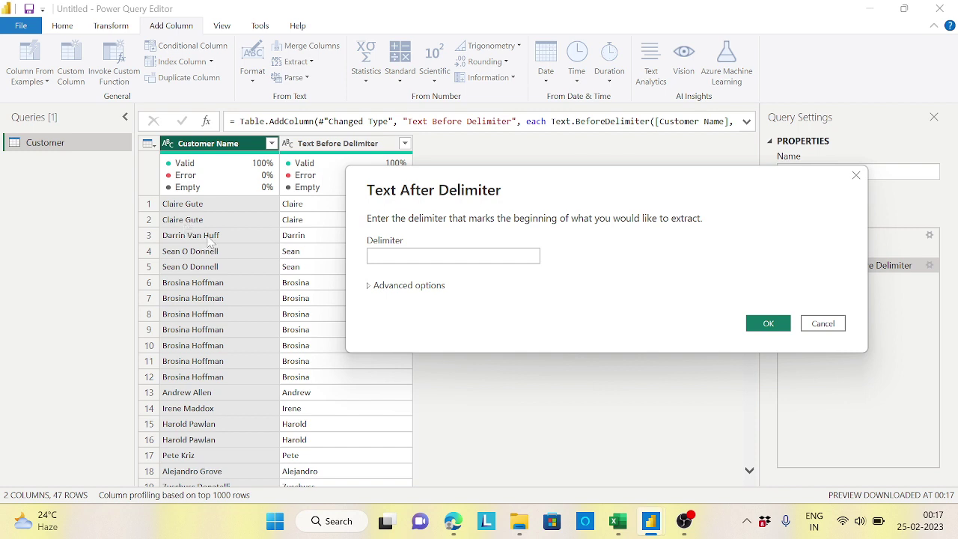
{"action": "left_click", "coordinate": [393, 256]}
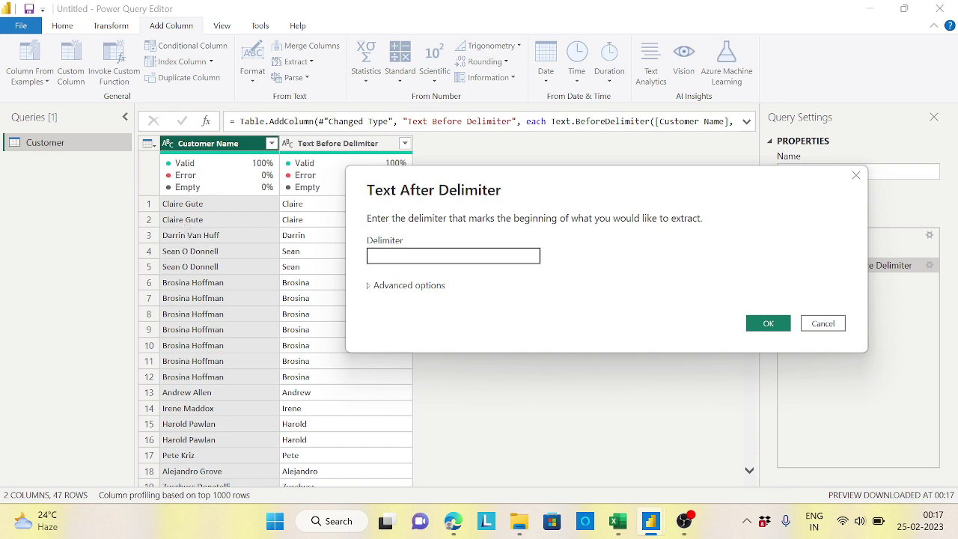
{"action": "left_click", "coordinate": [409, 286]}
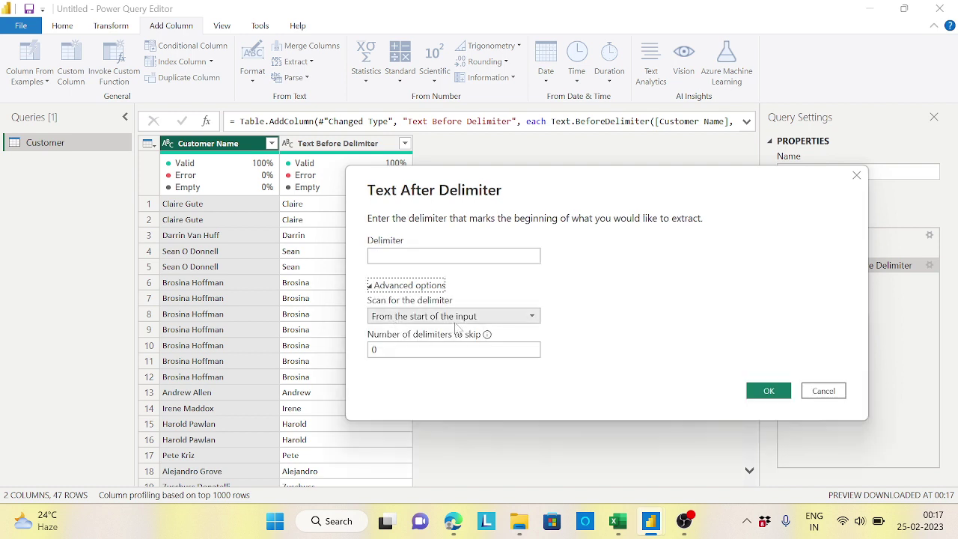
{"action": "left_click", "coordinate": [533, 317]}
{"action": "left_click", "coordinate": [460, 348]}
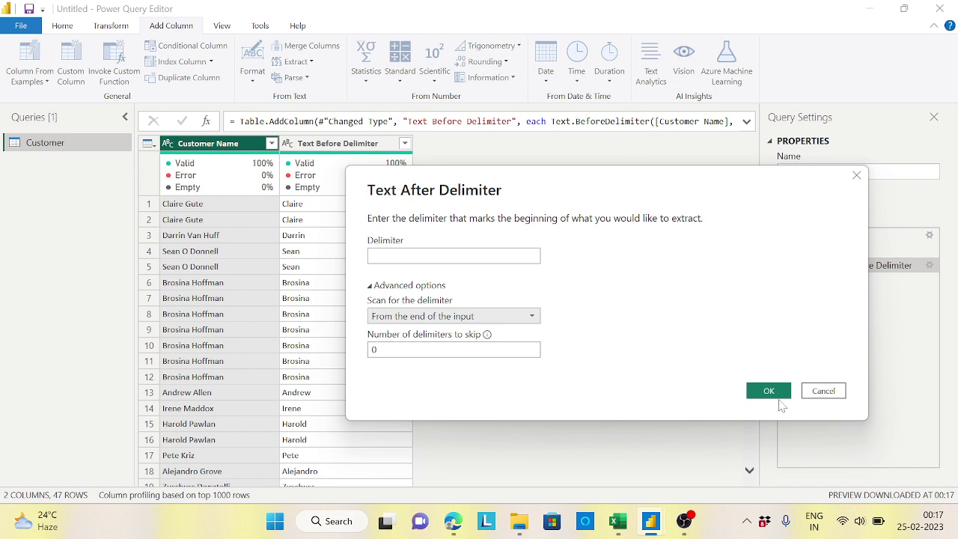
{"action": "left_click", "coordinate": [770, 391]}
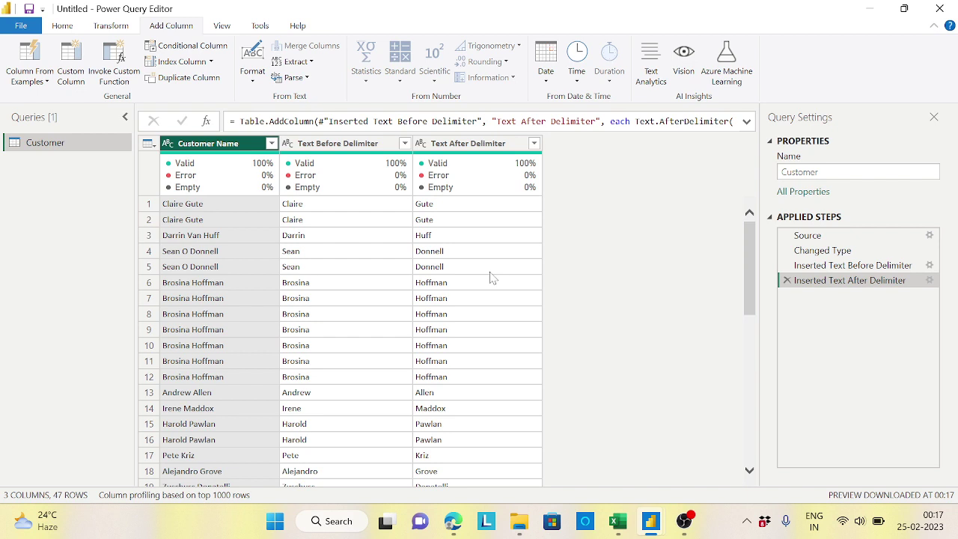
Rename Text Before Delimiter to First Name and Text After Delimiter to Last Name
{"action": "double_click", "coordinate": [351, 143]}
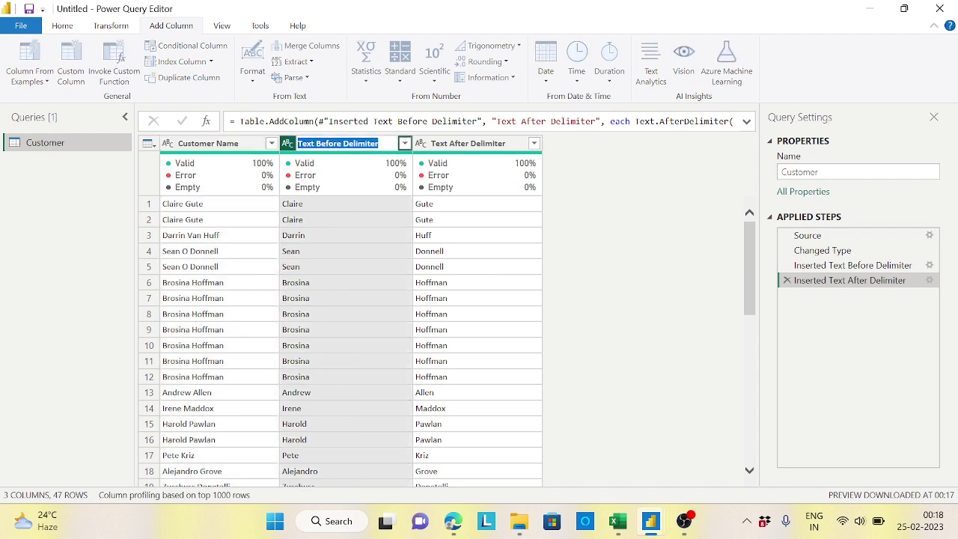
{"action": "type", "text": "Furst"}
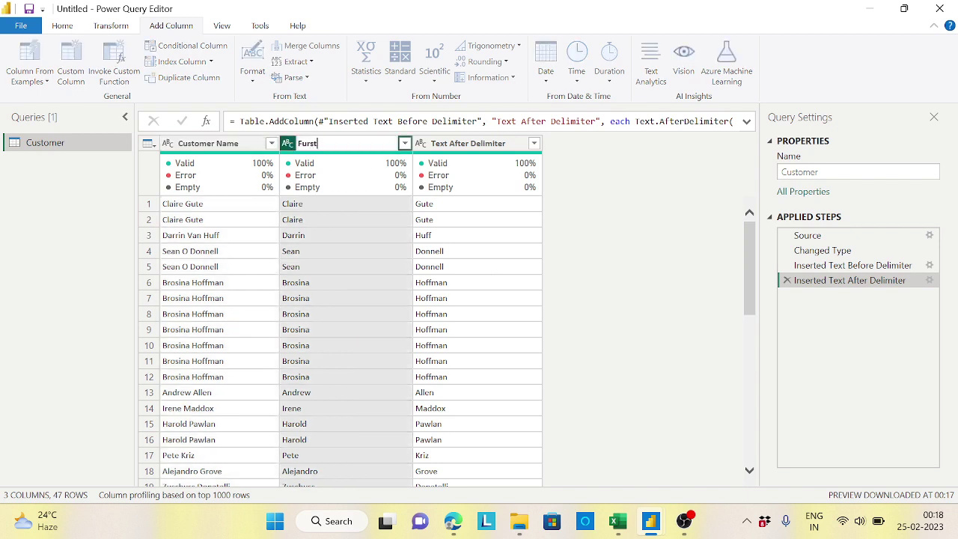
{"action": "key", "text": "BackSpace"}
{"action": "key", "text": "BackSpace"}
{"action": "key", "text": "BackSpace"}
{"action": "type", "text": "irst Name"}
{"action": "key", "text": "Return"}
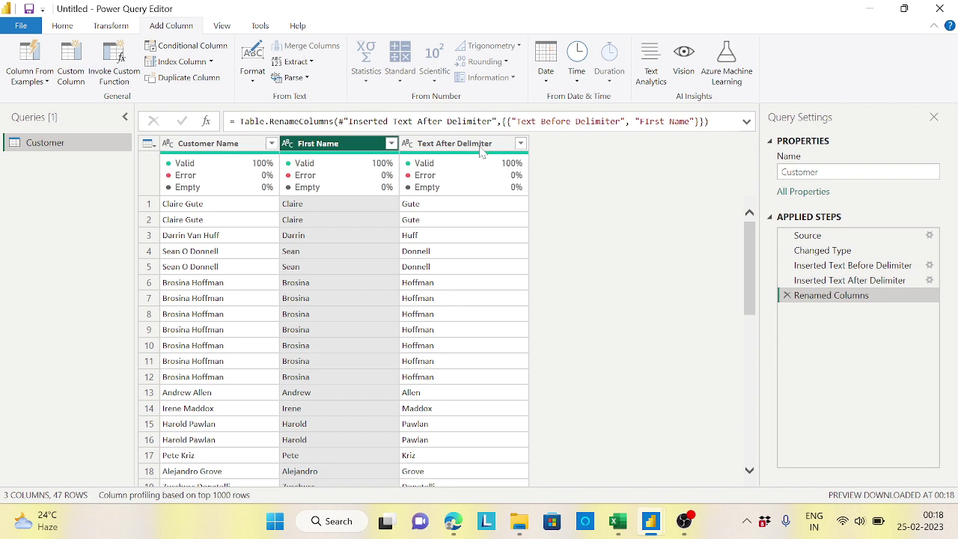
{"action": "double_click", "coordinate": [480, 143]}
{"action": "type", "text": "Last"}
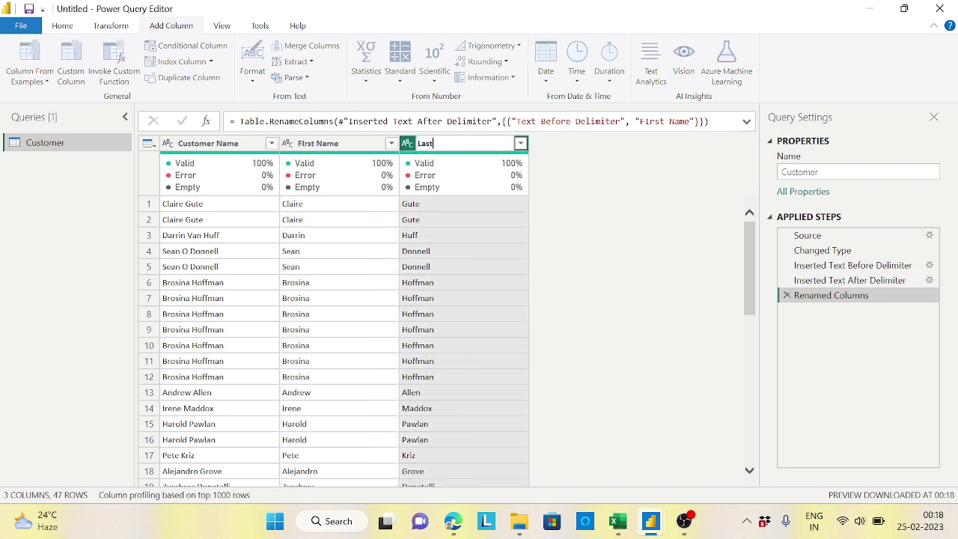
{"action": "type", "text": " Name"}
{"action": "key", "text": "Return"}
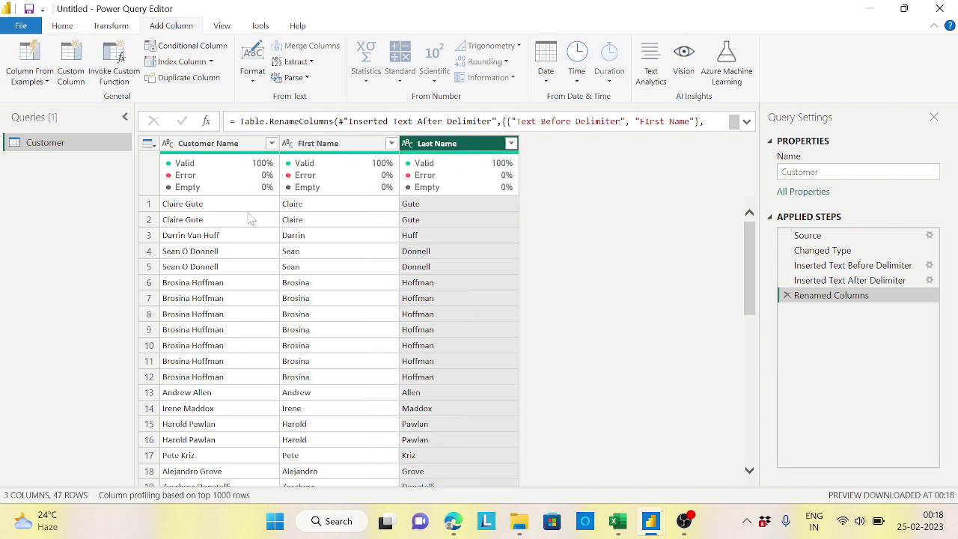
{"action": "left_click", "coordinate": [234, 148]}
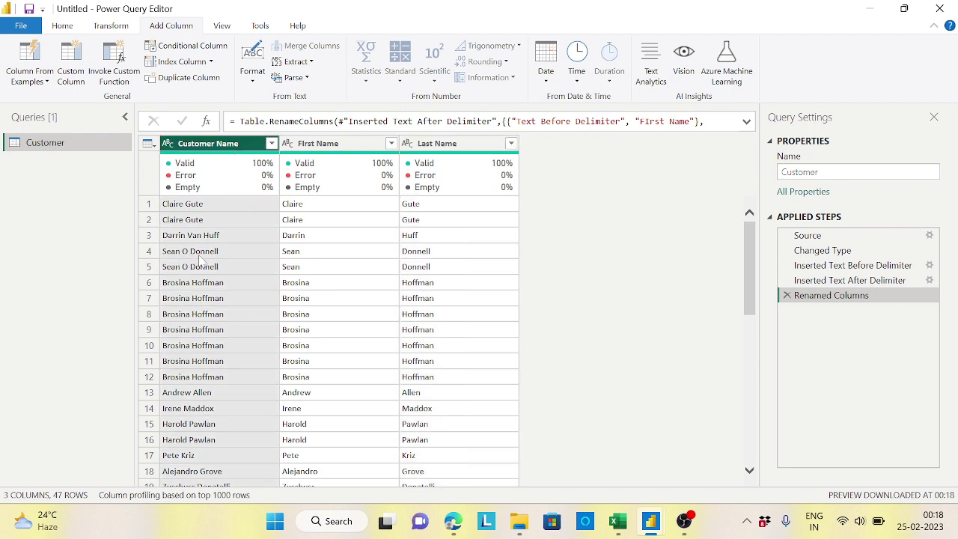
Extract Text Between Delimiters from Customer Name, yielding values like Van and O
{"action": "left_click", "coordinate": [312, 63]}
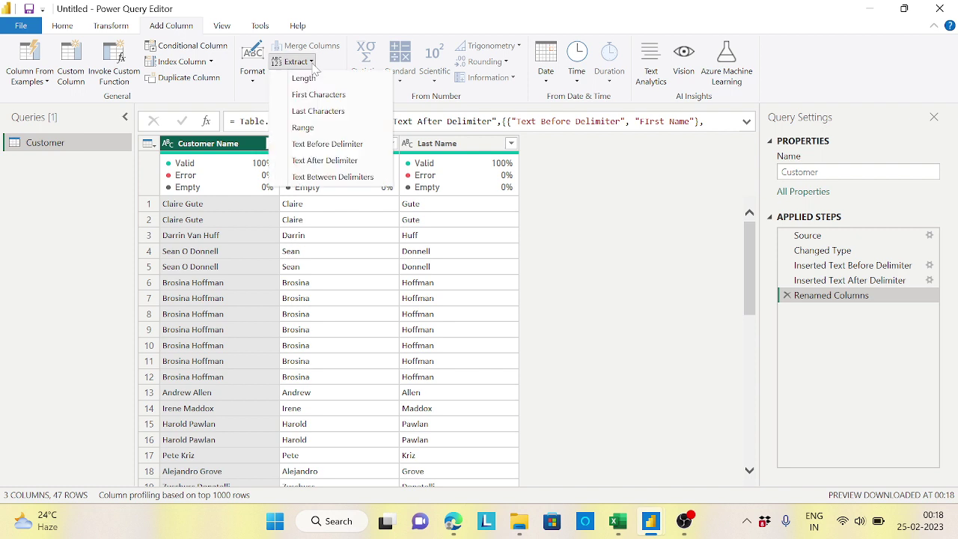
{"action": "left_click", "coordinate": [334, 178]}
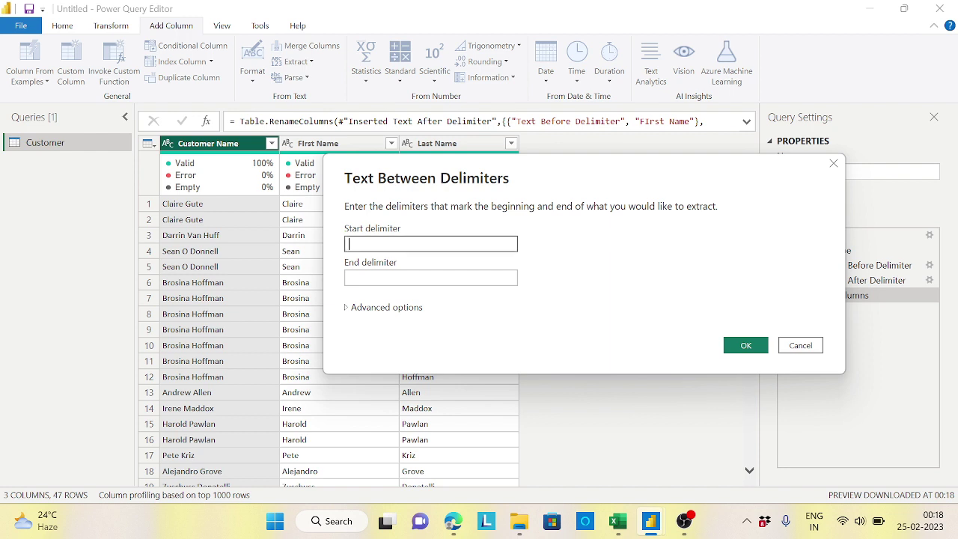
{"action": "left_click", "coordinate": [404, 277]}
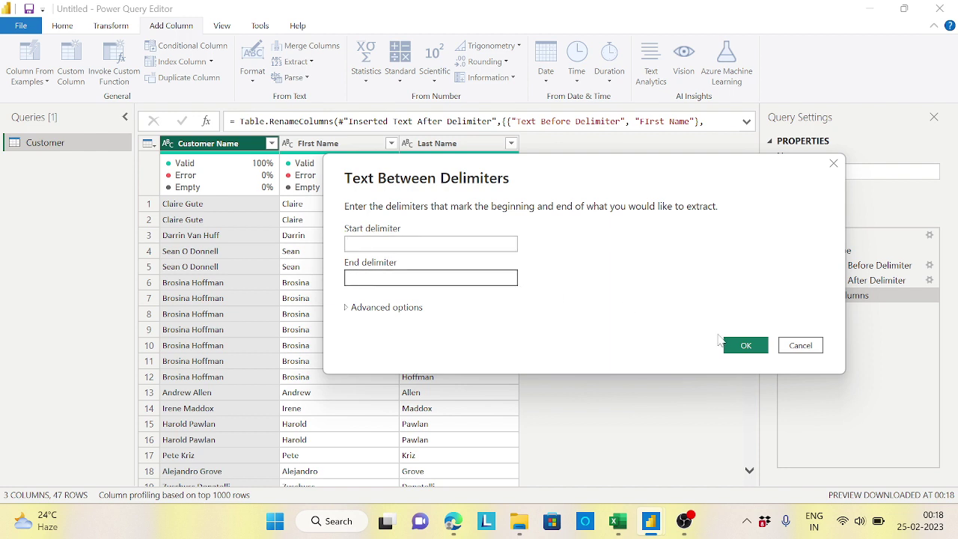
{"action": "left_click", "coordinate": [744, 346]}
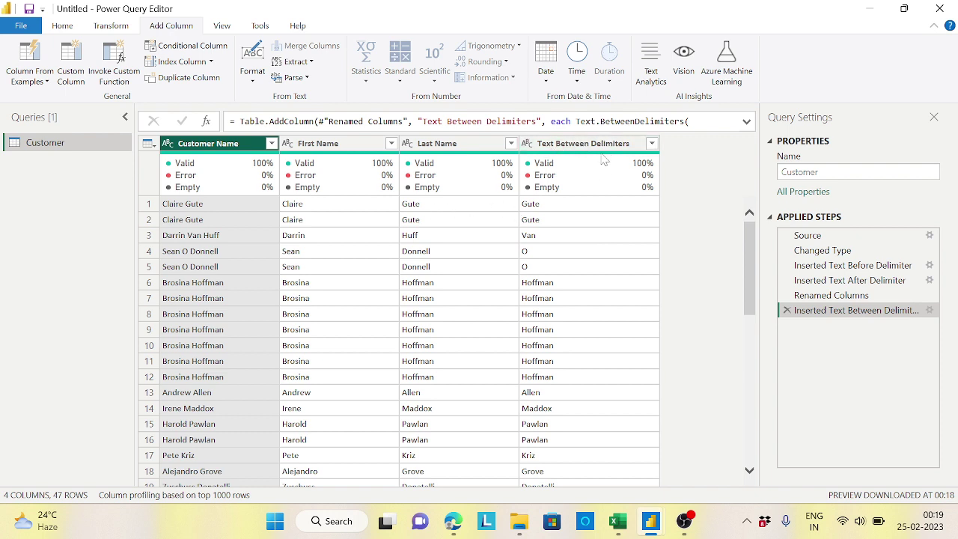
Start a new conditional column named Middle Name
{"action": "mouse_move", "coordinate": [568, 169]}
{"action": "mouse_move", "coordinate": [420, 203]}
{"action": "left_click", "coordinate": [198, 48]}
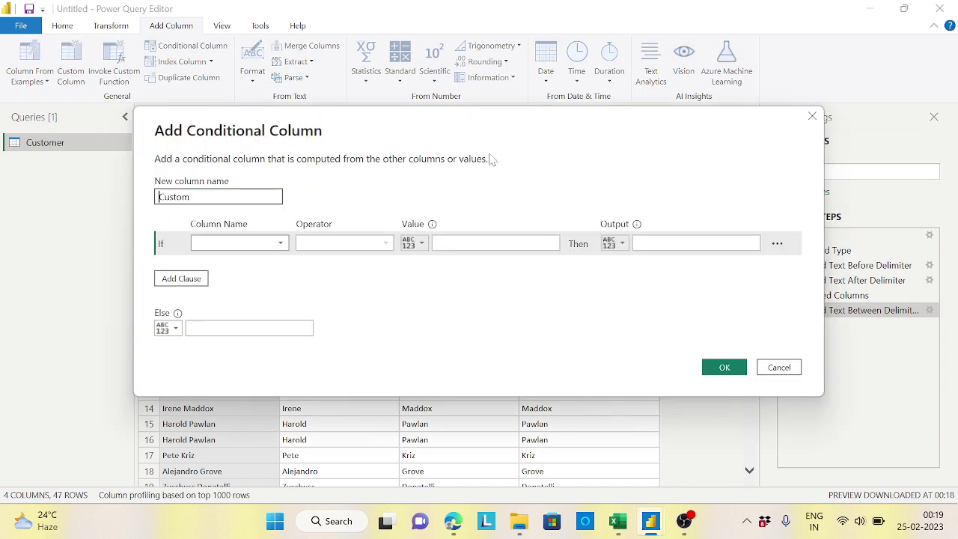
{"action": "left_click_drag", "start_coordinate": [529, 113], "coordinate": [798, 215]}
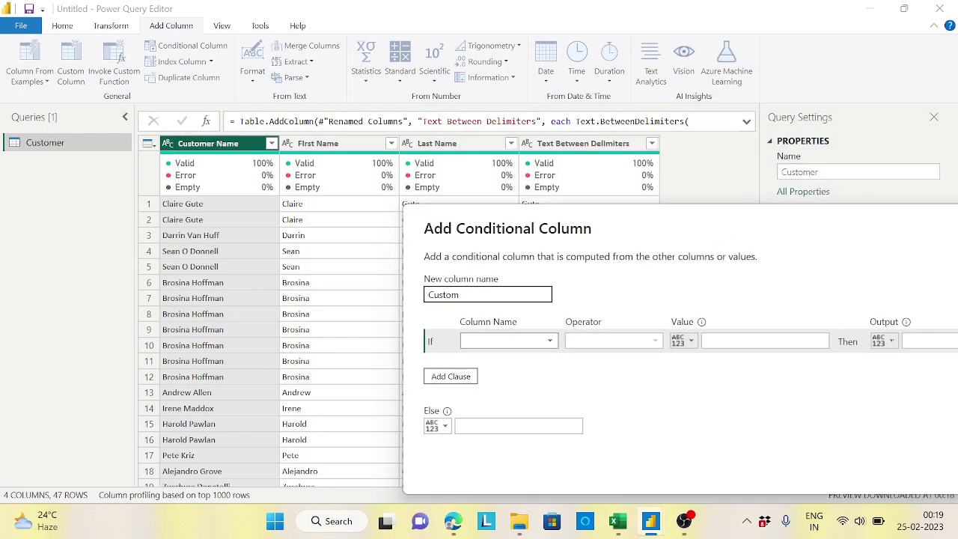
{"action": "double_click", "coordinate": [443, 294]}
{"action": "type", "text": "Middle Name"}
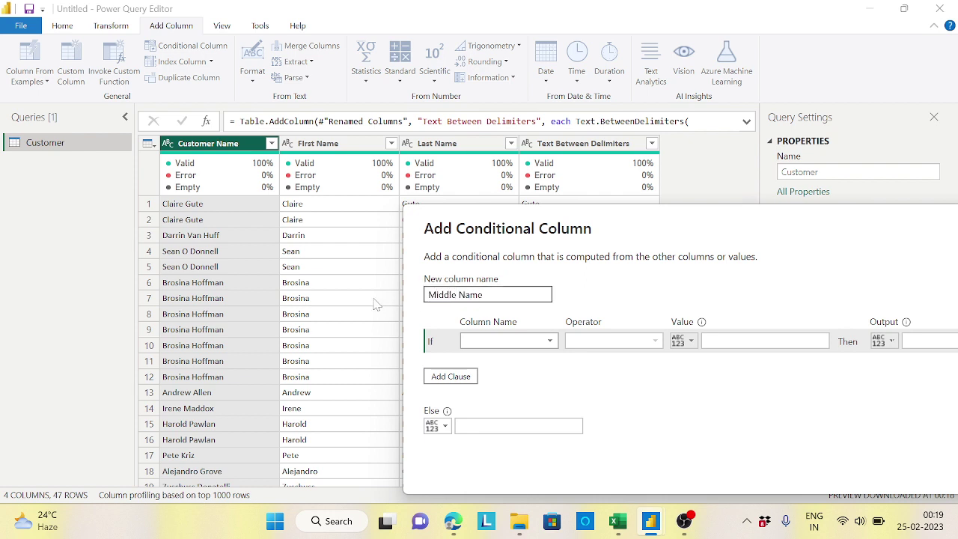
{"action": "left_click", "coordinate": [614, 255]}
Set the condition: Last Name does not equal the Text Between Delimiters column
{"action": "left_click", "coordinate": [550, 341]}
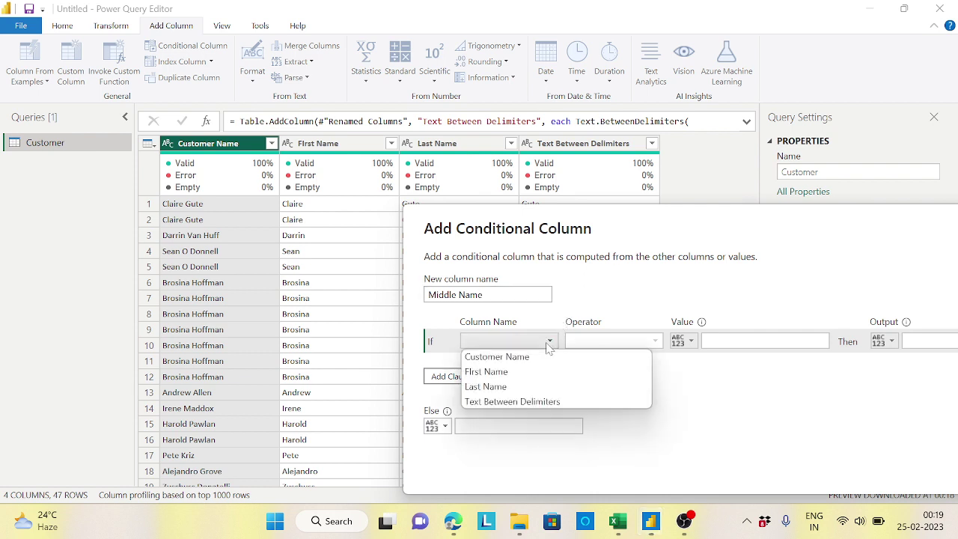
{"action": "left_click", "coordinate": [489, 387]}
{"action": "left_click", "coordinate": [646, 343]}
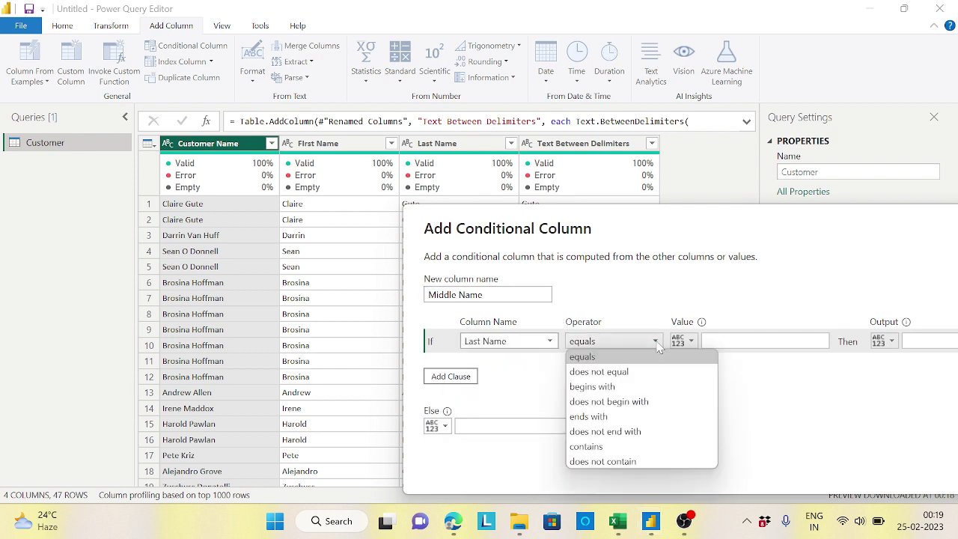
{"action": "left_click", "coordinate": [618, 373]}
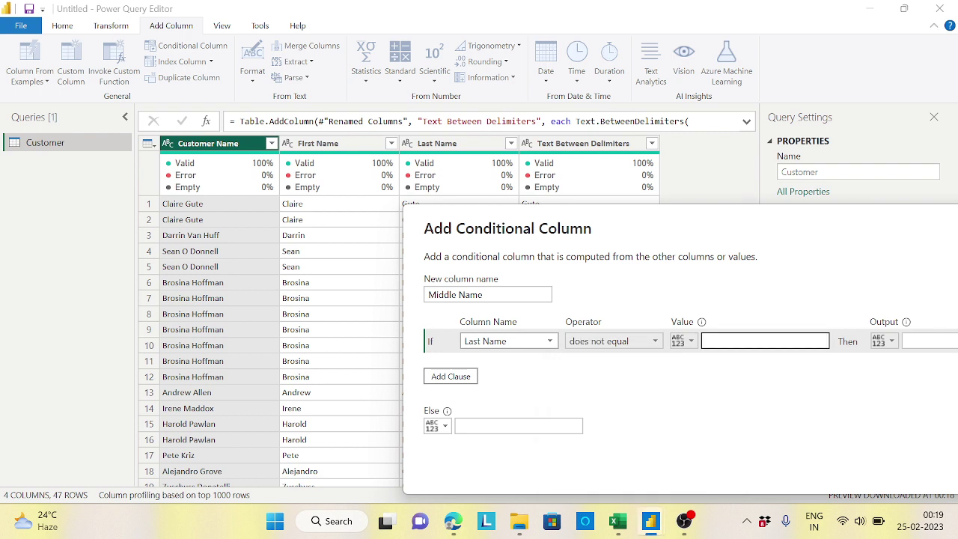
{"action": "left_click", "coordinate": [685, 342]}
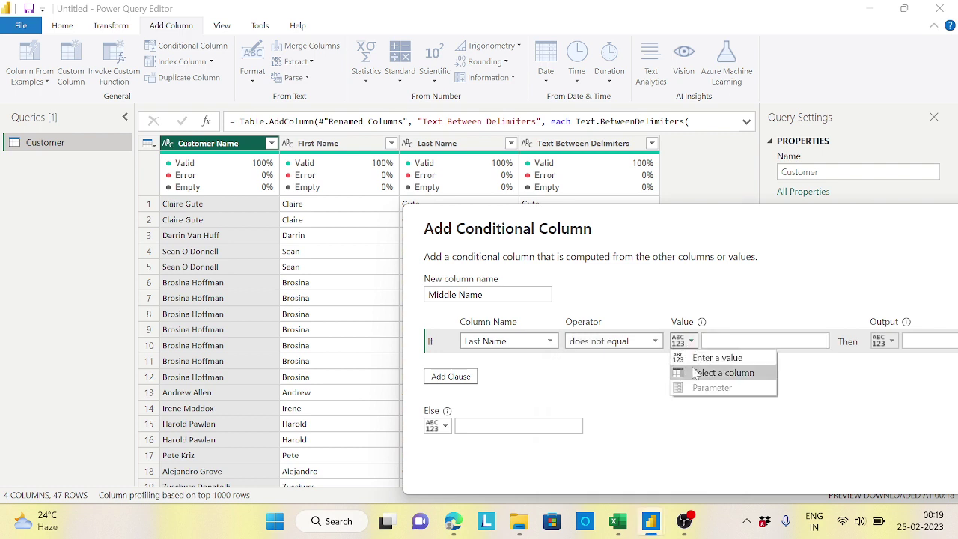
{"action": "left_click", "coordinate": [698, 373]}
{"action": "left_click", "coordinate": [802, 341]}
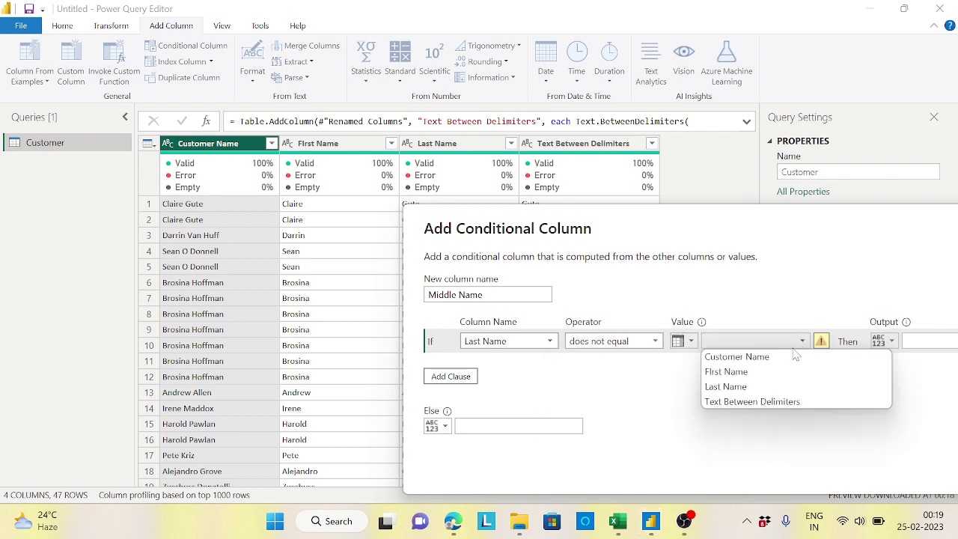
{"action": "left_click", "coordinate": [774, 403]}
Output the Text Between Delimiters column when true, else Last Name, and create the column
{"action": "left_click_drag", "start_coordinate": [695, 231], "coordinate": [512, 288]}
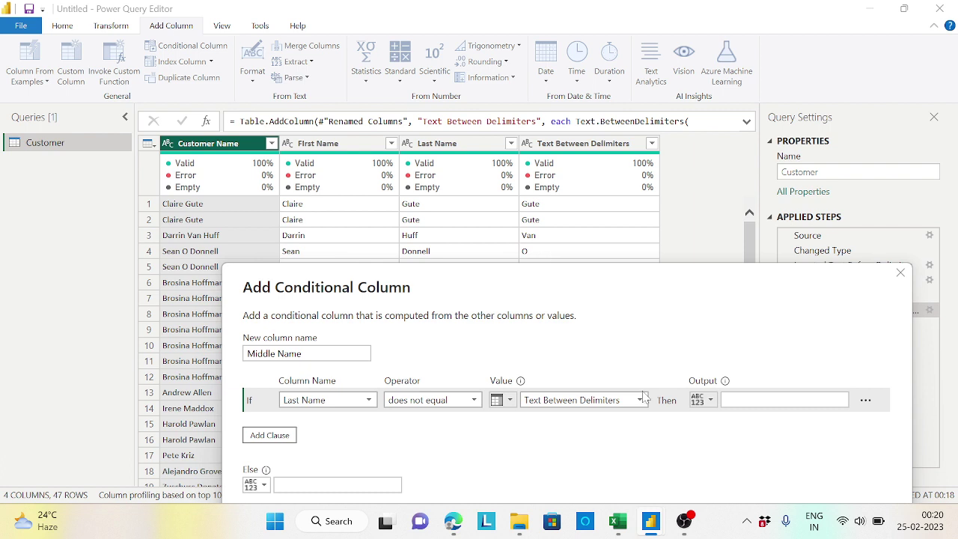
{"action": "left_click", "coordinate": [702, 400]}
{"action": "left_click", "coordinate": [723, 431]}
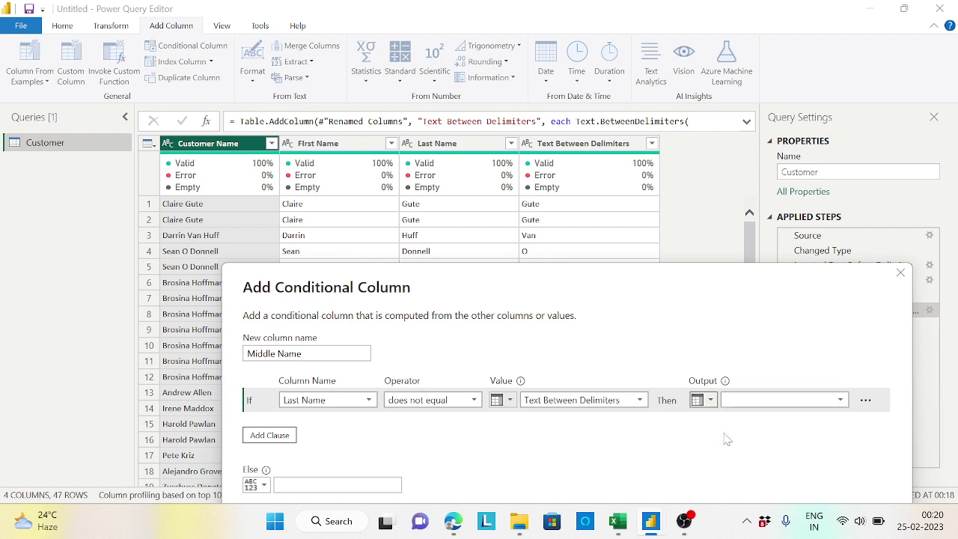
{"action": "left_click", "coordinate": [842, 400]}
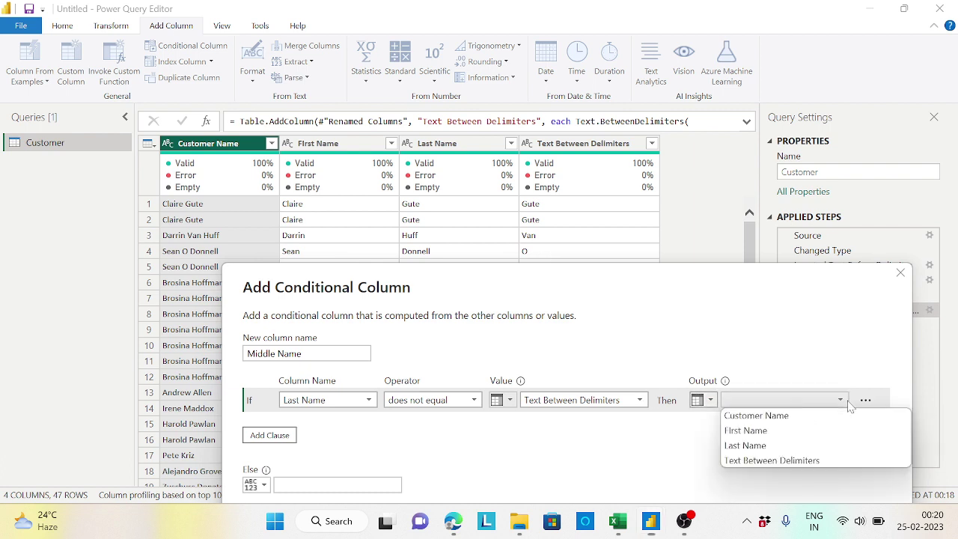
{"action": "left_click", "coordinate": [777, 461]}
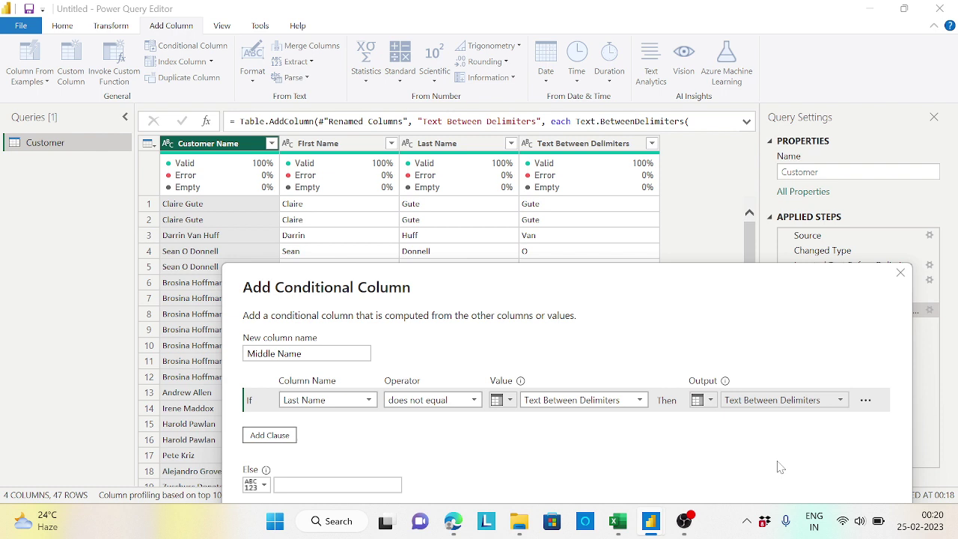
{"action": "left_click_drag", "start_coordinate": [549, 293], "coordinate": [568, 217]}
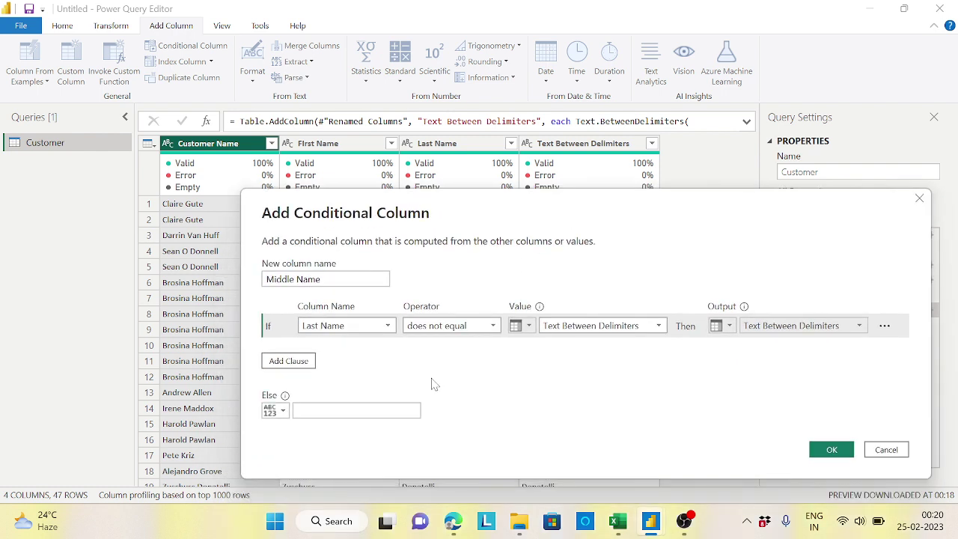
{"action": "left_click", "coordinate": [283, 411]}
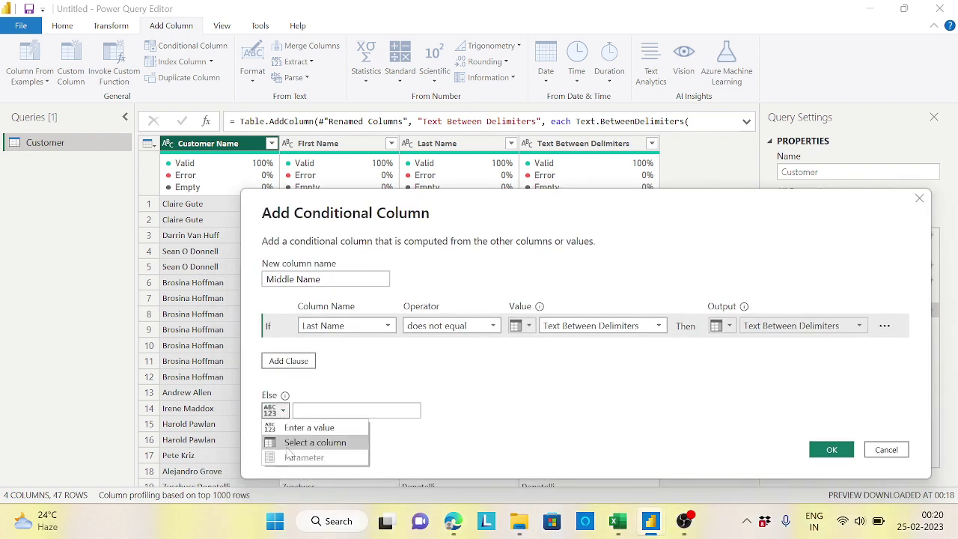
{"action": "left_click", "coordinate": [289, 445]}
{"action": "left_click", "coordinate": [359, 412]}
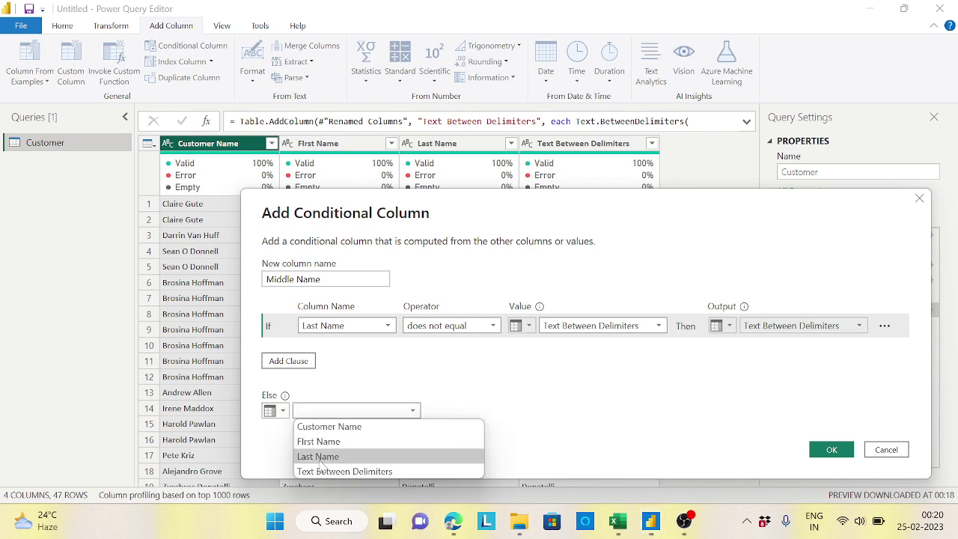
{"action": "left_click", "coordinate": [322, 457]}
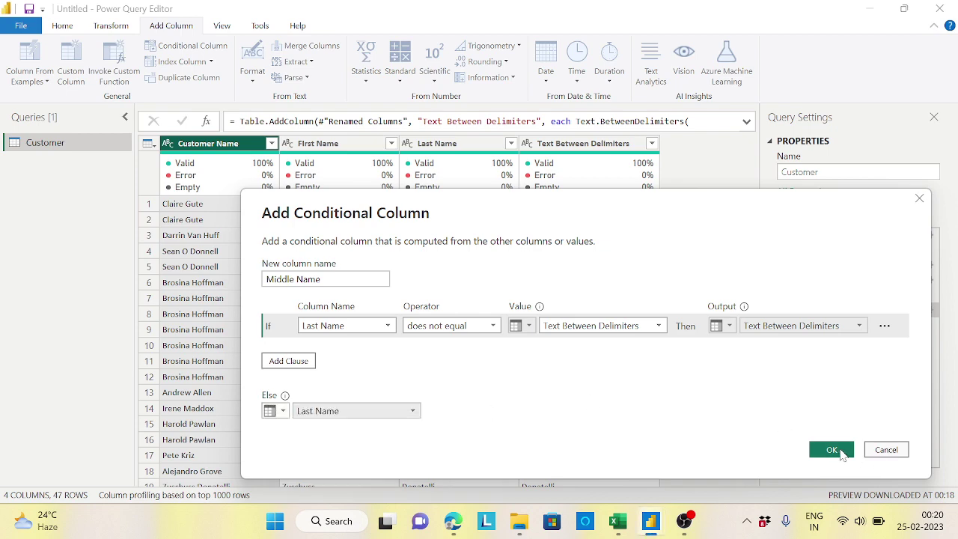
{"action": "left_click", "coordinate": [832, 449]}
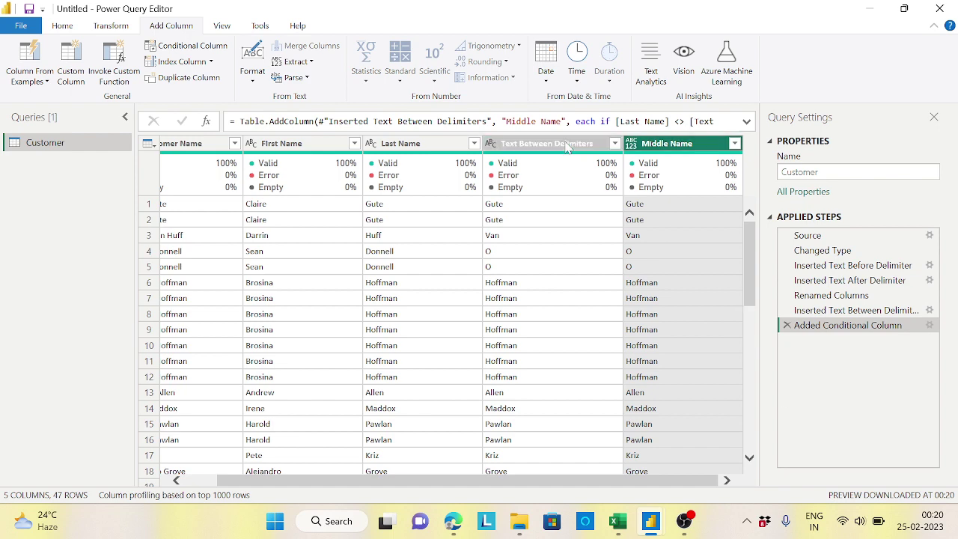
Remove the Text Between Delimiters column, then discard a trial reorder of Middle Name
{"action": "right_click", "coordinate": [567, 148]}
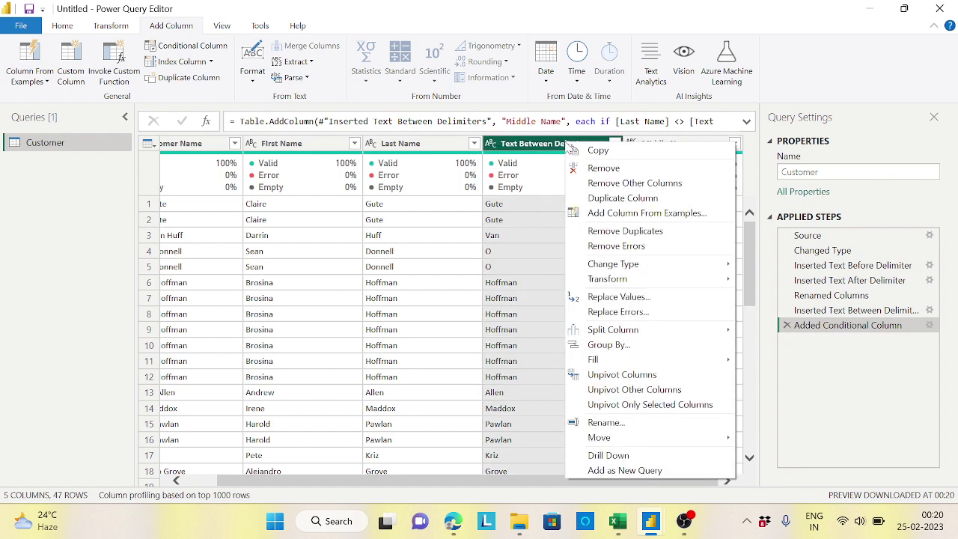
{"action": "left_click", "coordinate": [613, 171]}
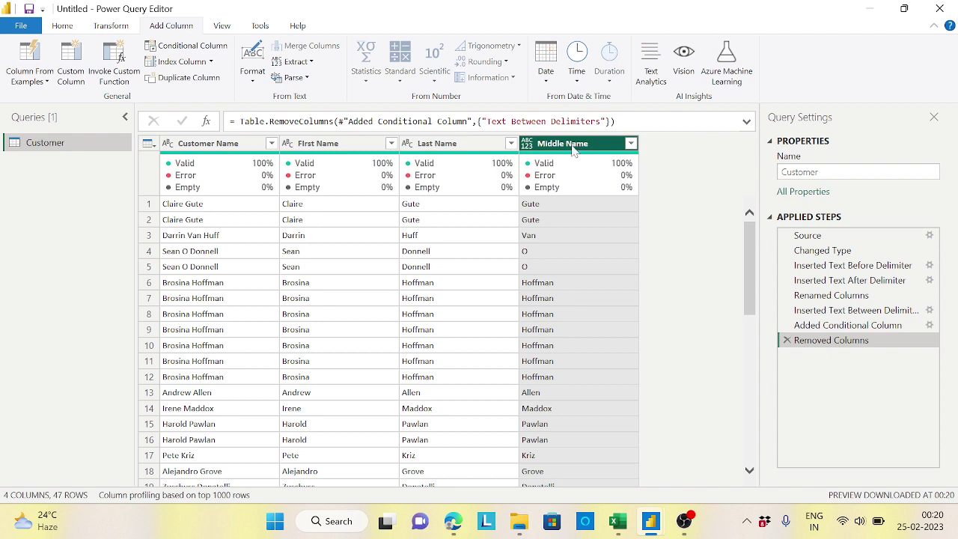
{"action": "left_click_drag", "start_coordinate": [572, 147], "coordinate": [449, 150]}
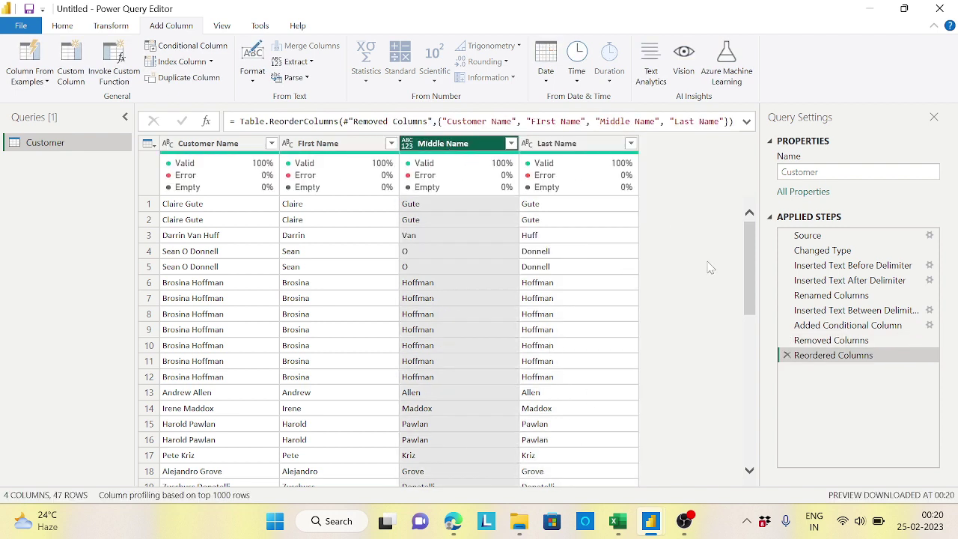
{"action": "left_click_drag", "start_coordinate": [462, 150], "coordinate": [674, 149]}
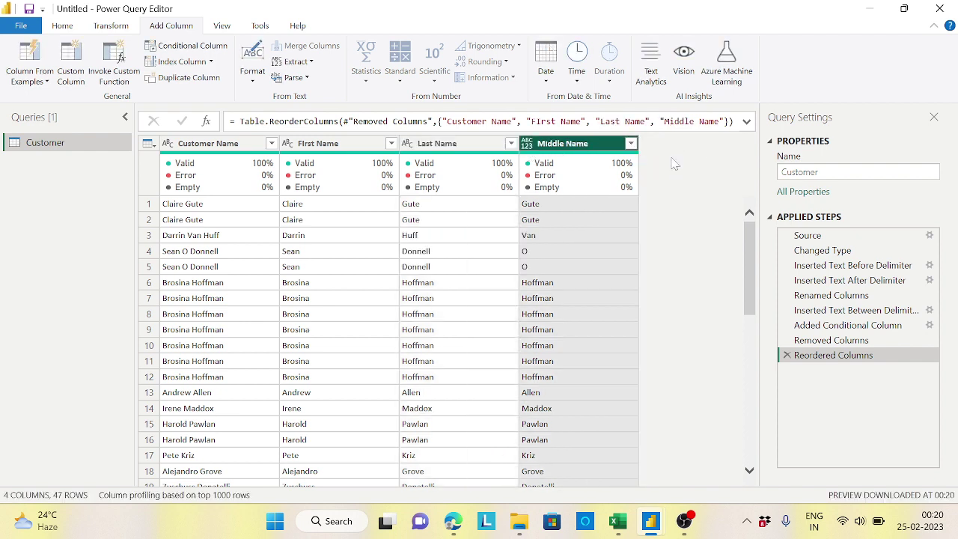
{"action": "left_click", "coordinate": [787, 355]}
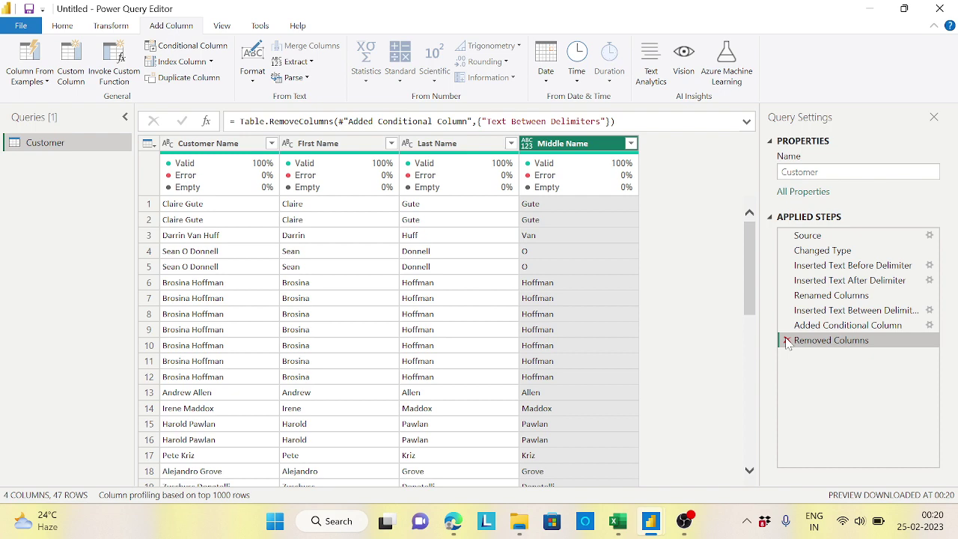
Reopen the Added Conditional Column step's settings and move the dialog fully into view
{"action": "left_click", "coordinate": [930, 325]}
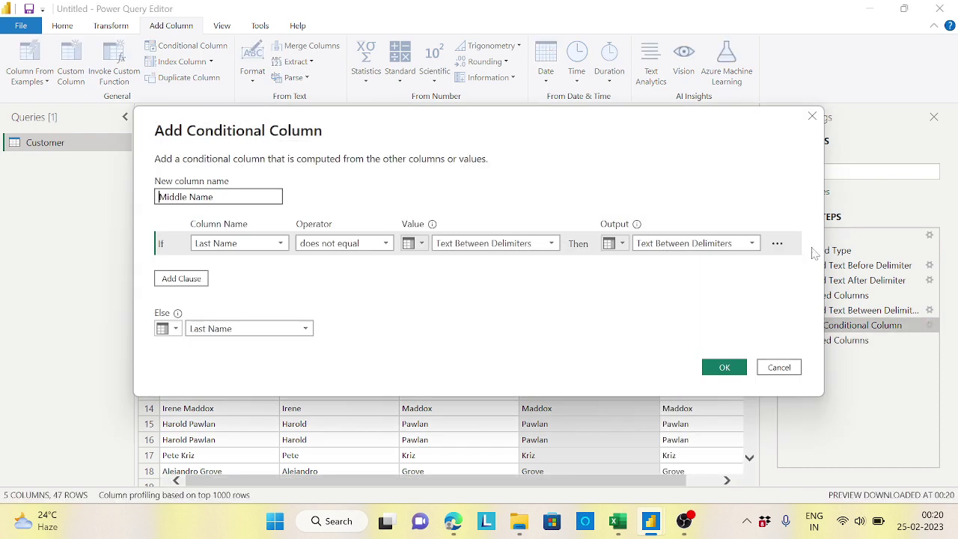
{"action": "left_click_drag", "start_coordinate": [539, 152], "coordinate": [656, 323]}
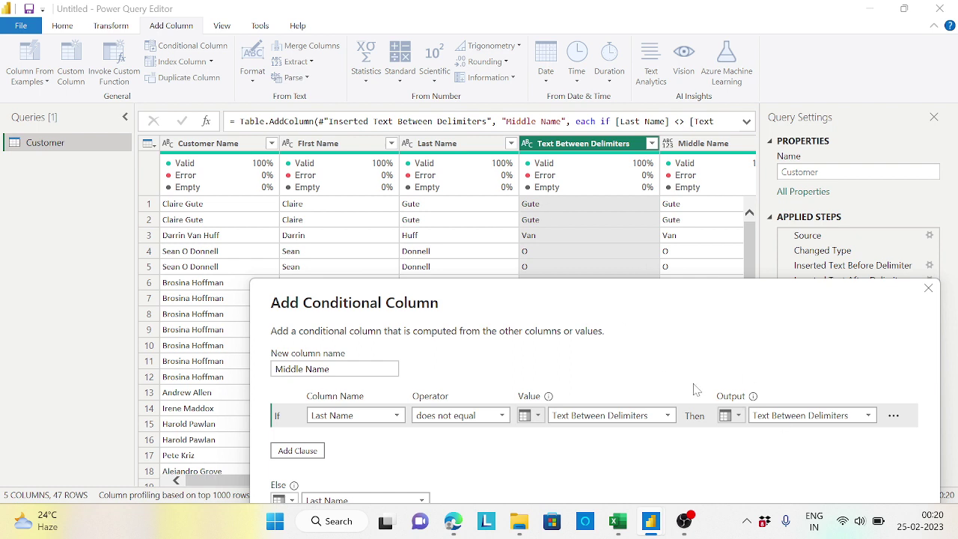
{"action": "left_click_drag", "start_coordinate": [662, 292], "coordinate": [607, 269]}
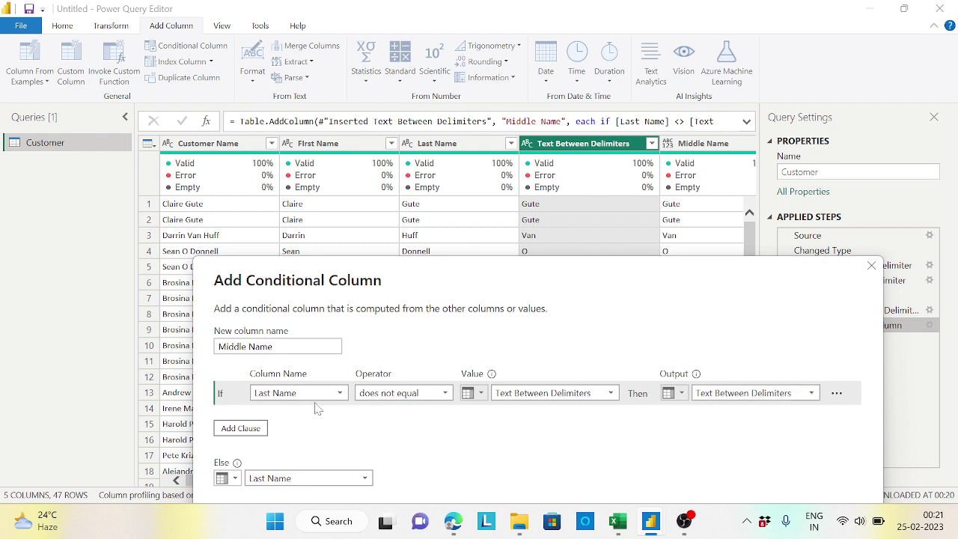
Change the rule to Last Name equals Text Between Delimiters, outputting the value null
{"action": "left_click", "coordinate": [445, 394]}
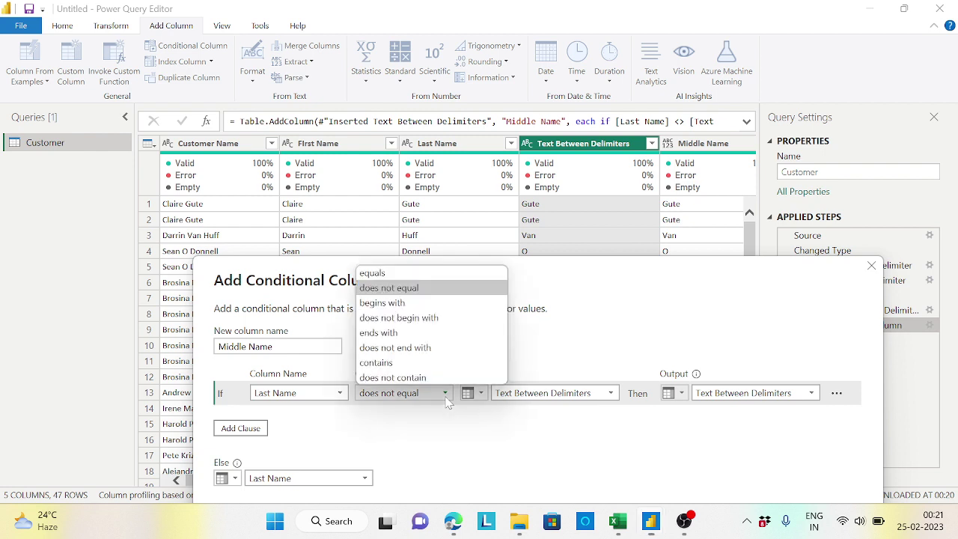
{"action": "left_click", "coordinate": [390, 274]}
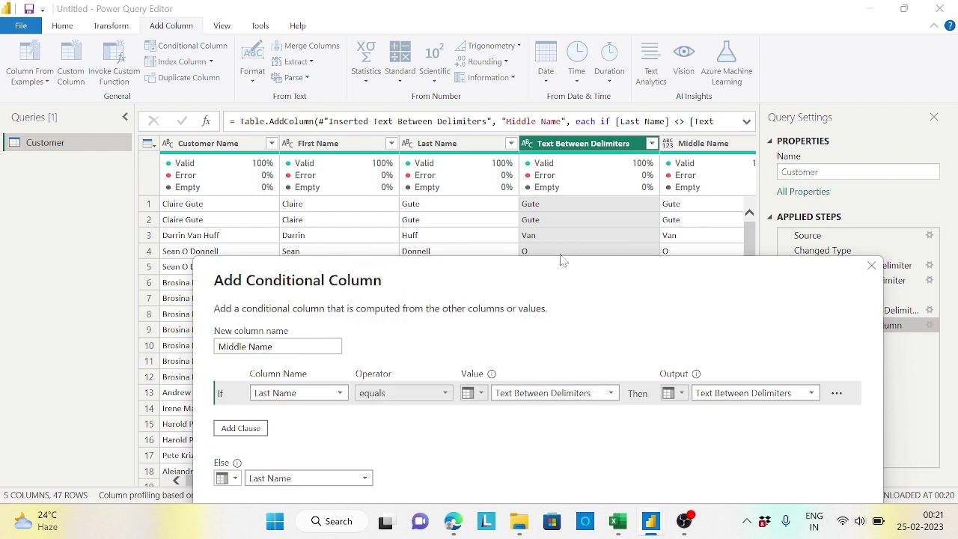
{"action": "left_click", "coordinate": [740, 395]}
{"action": "left_click", "coordinate": [671, 394]}
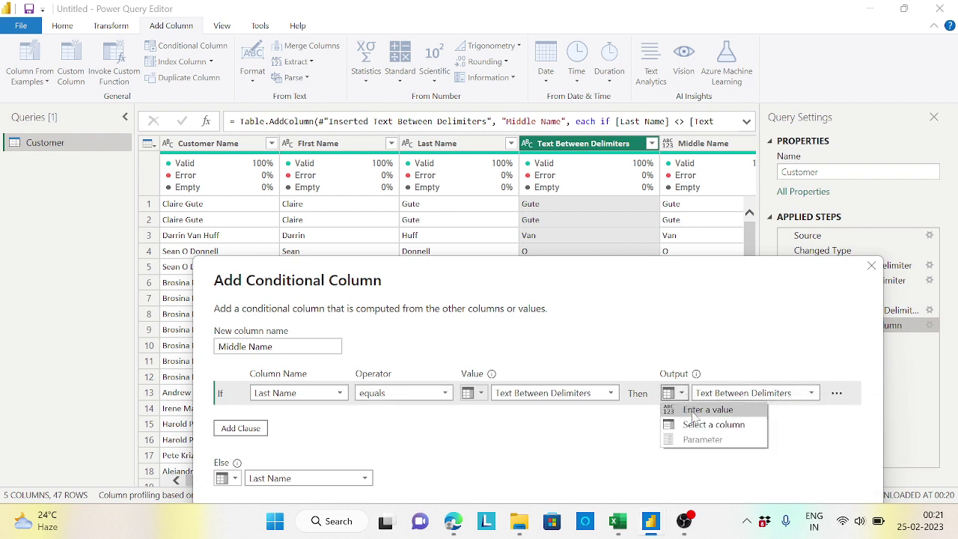
{"action": "left_click", "coordinate": [707, 409]}
{"action": "left_click", "coordinate": [748, 393]}
{"action": "type", "text": "null"}
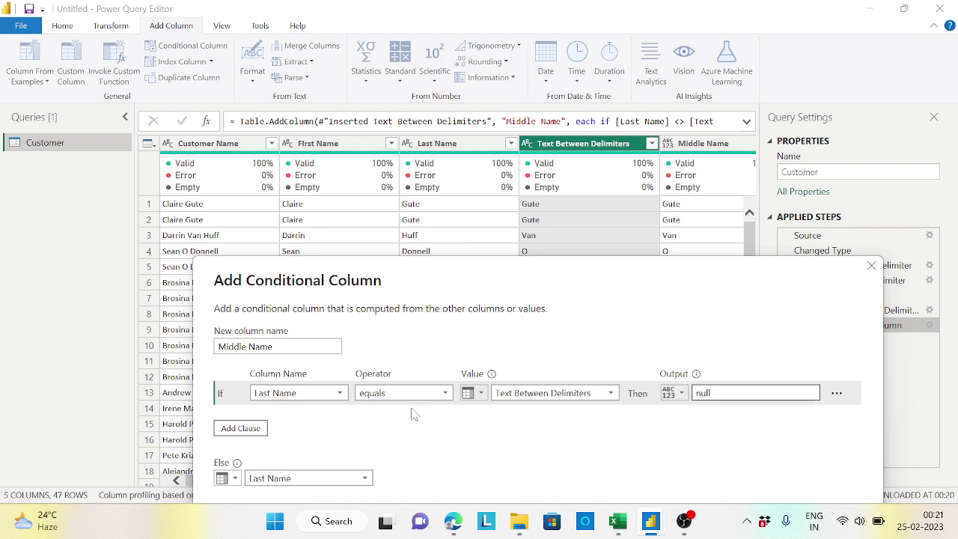
Set the Else value to the Text Between Delimiters column and apply the revised rule
{"action": "left_click", "coordinate": [369, 479]}
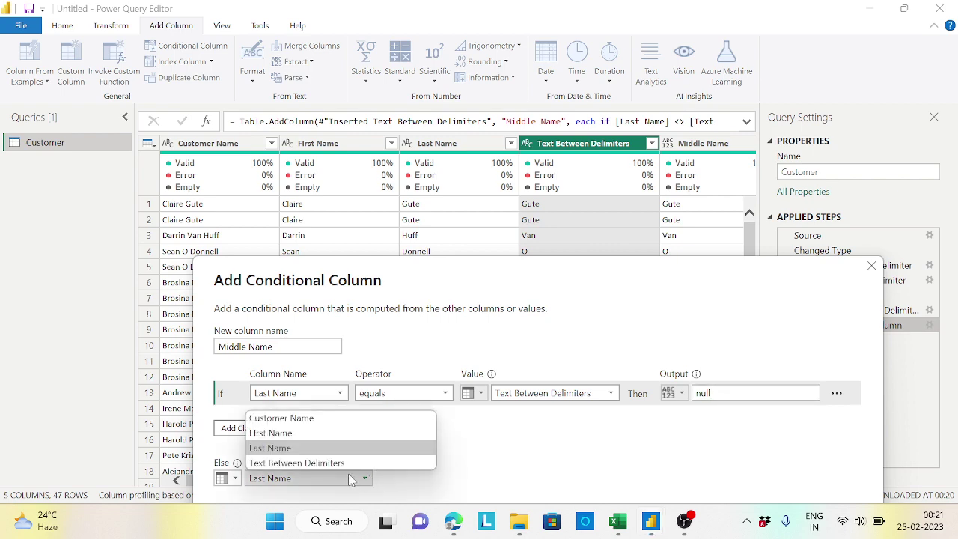
{"action": "left_click", "coordinate": [341, 465]}
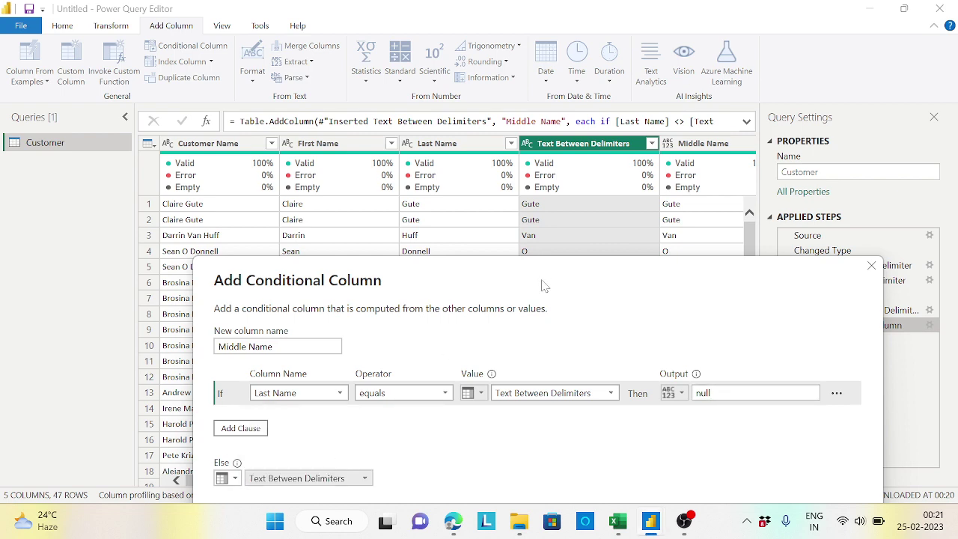
{"action": "left_click_drag", "start_coordinate": [546, 285], "coordinate": [461, 222]}
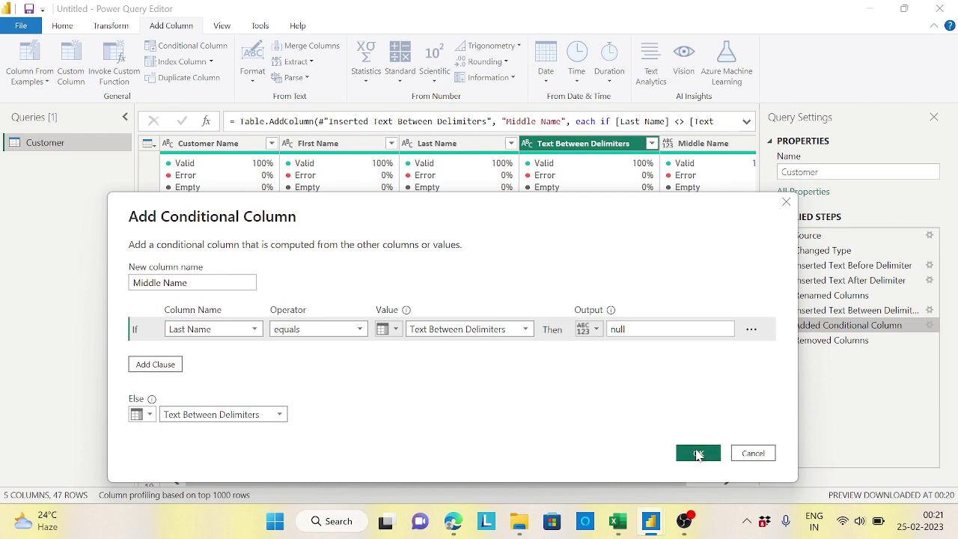
{"action": "left_click", "coordinate": [700, 453]}
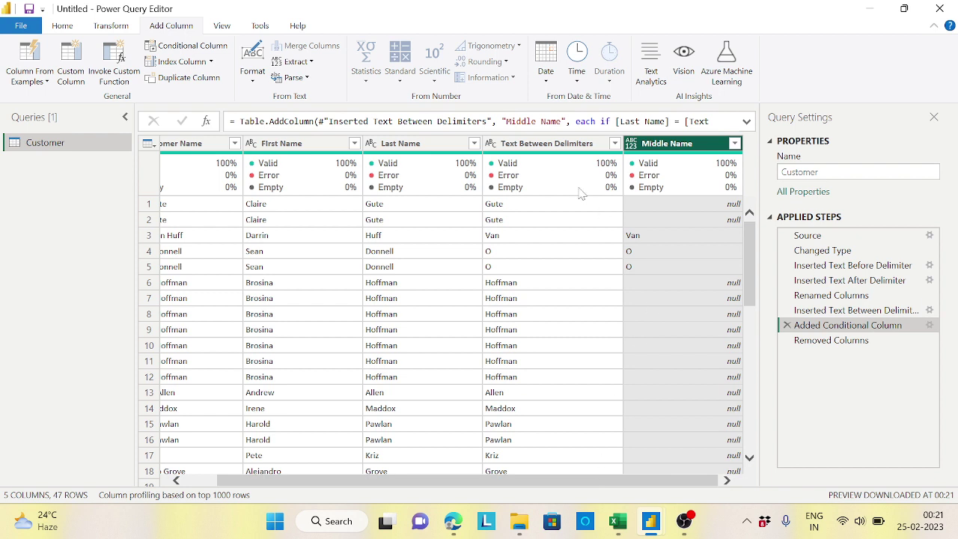
Remove the Text Between Delimiters helper column as an inserted step
{"action": "right_click", "coordinate": [556, 146]}
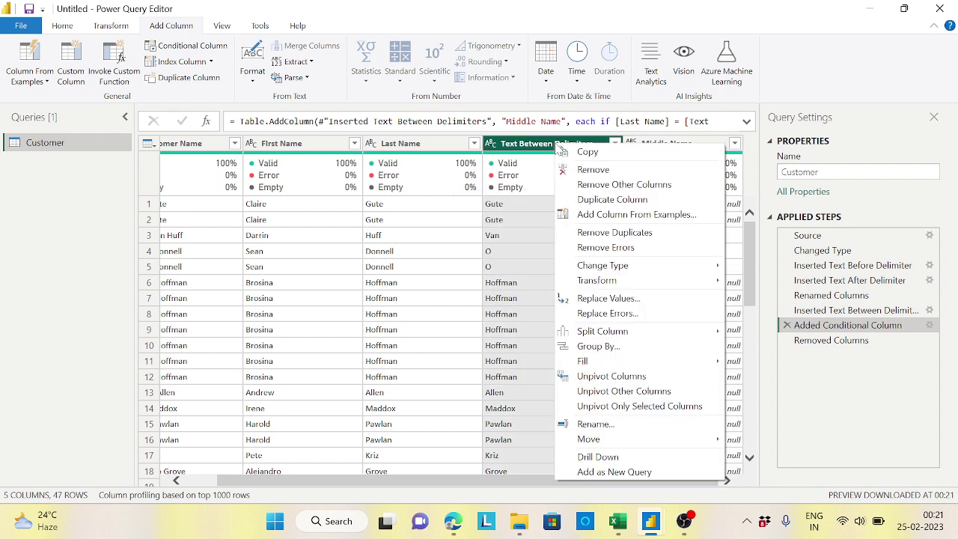
{"action": "left_click", "coordinate": [593, 170]}
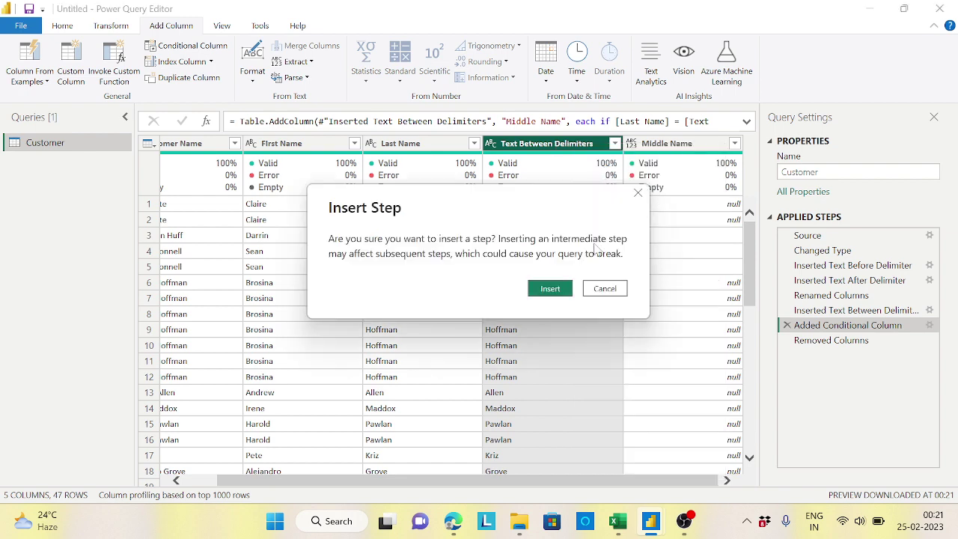
{"action": "left_click", "coordinate": [556, 295]}
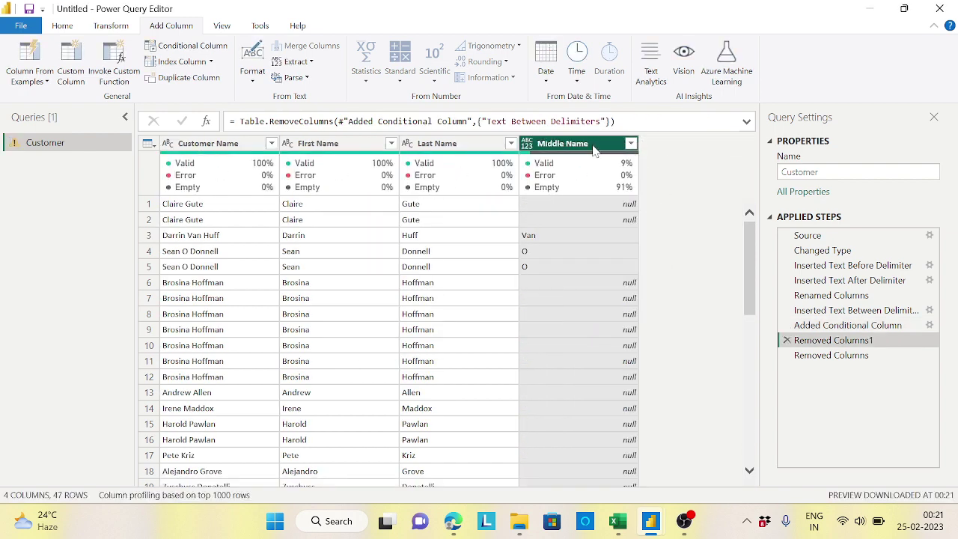
Move the Middle Name column between First Name and Last Name as an inserted step
{"action": "left_click_drag", "start_coordinate": [582, 152], "coordinate": [439, 142]}
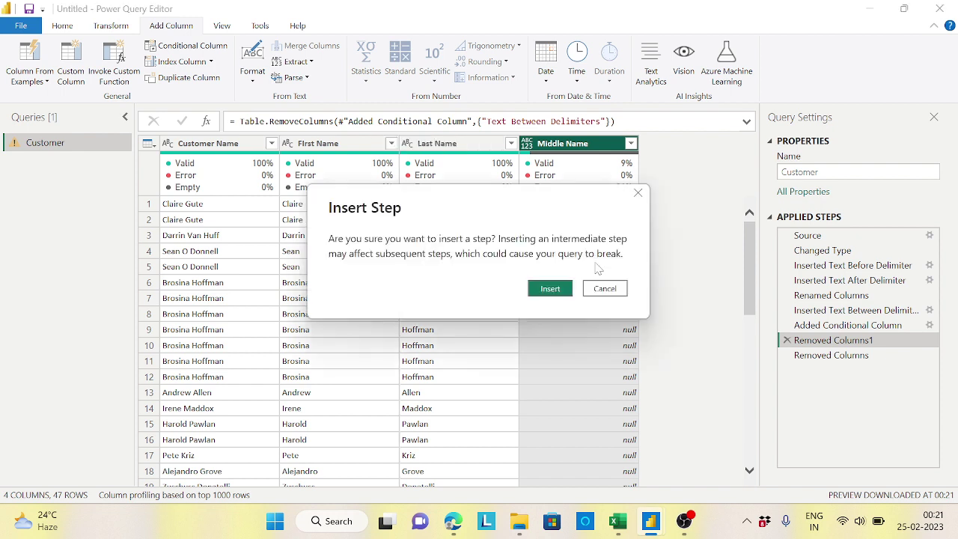
{"action": "left_click", "coordinate": [550, 289]}
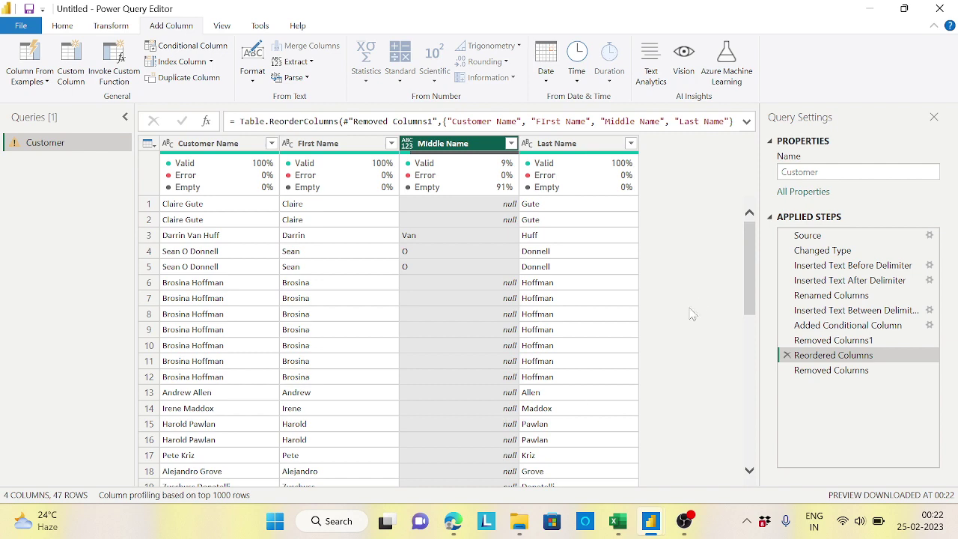
{"action": "mouse_move", "coordinate": [749, 266]}
{"action": "left_mouse_down"}
{"action": "mouse_move", "coordinate": [751, 433]}
{"action": "mouse_move", "coordinate": [747, 259]}
{"action": "left_mouse_up"}
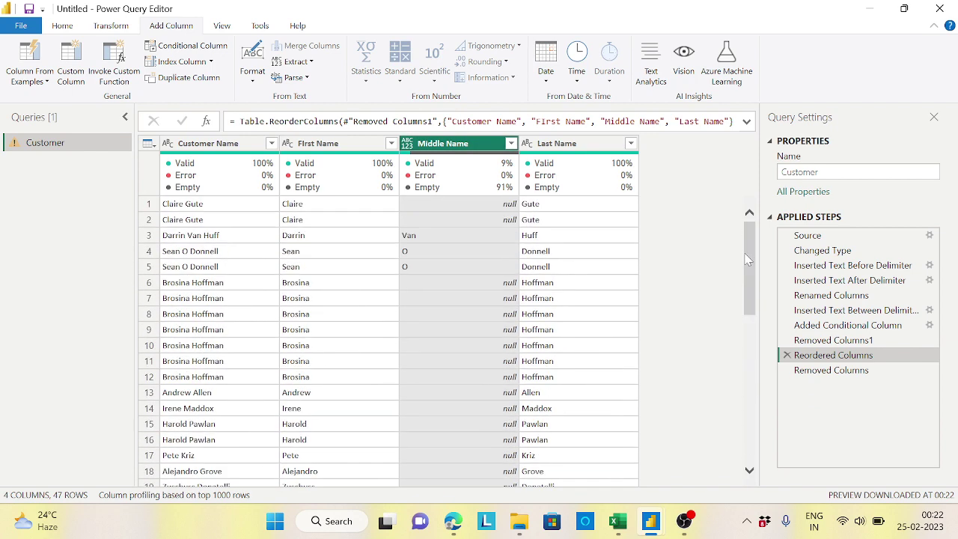
Reopen the Added Conditional Column settings to check the null rule, then close it unchanged
{"action": "left_click", "coordinate": [929, 325]}
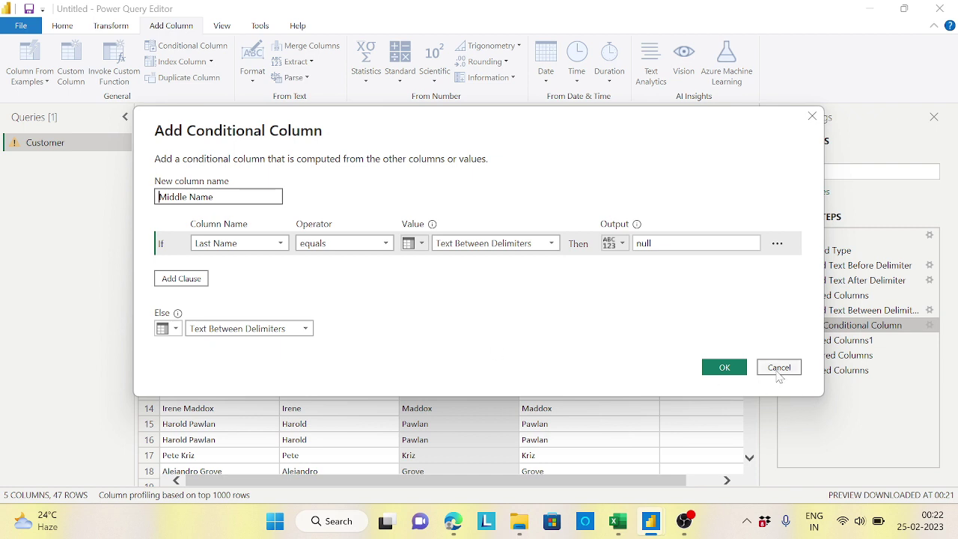
{"action": "left_click", "coordinate": [726, 367]}
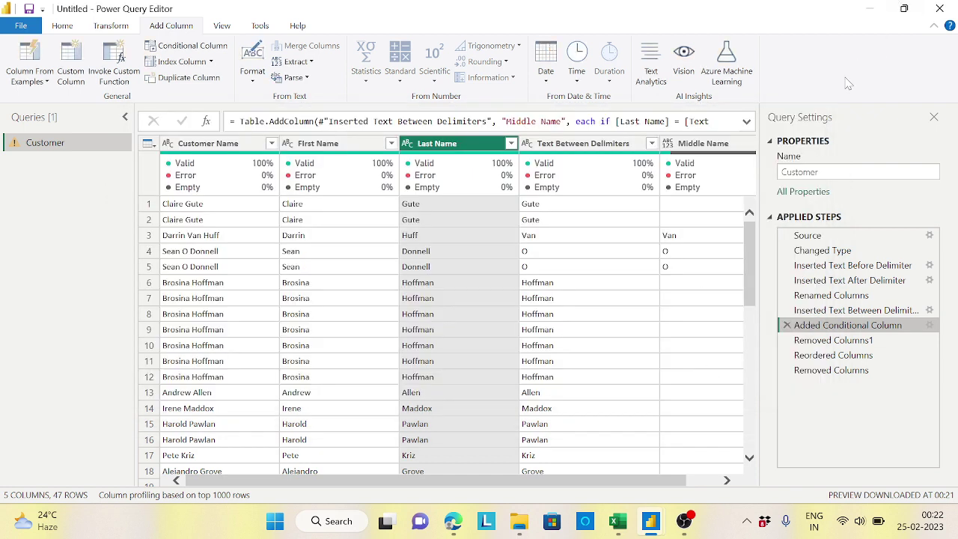